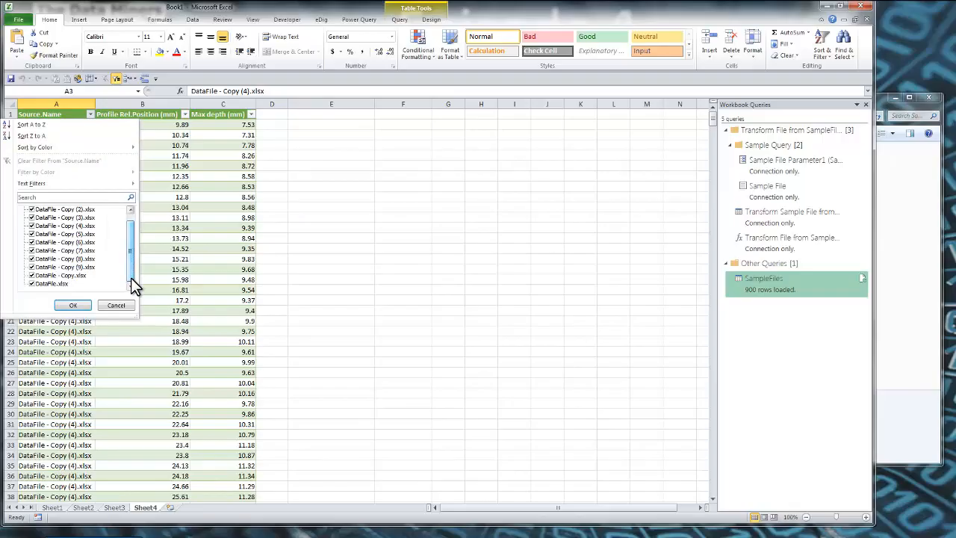
Compare the combined table on Sheet4 with the files in the SampleFiles folder and the target layout on the presentation slide
{"action": "key", "text": "alt+Tab"}
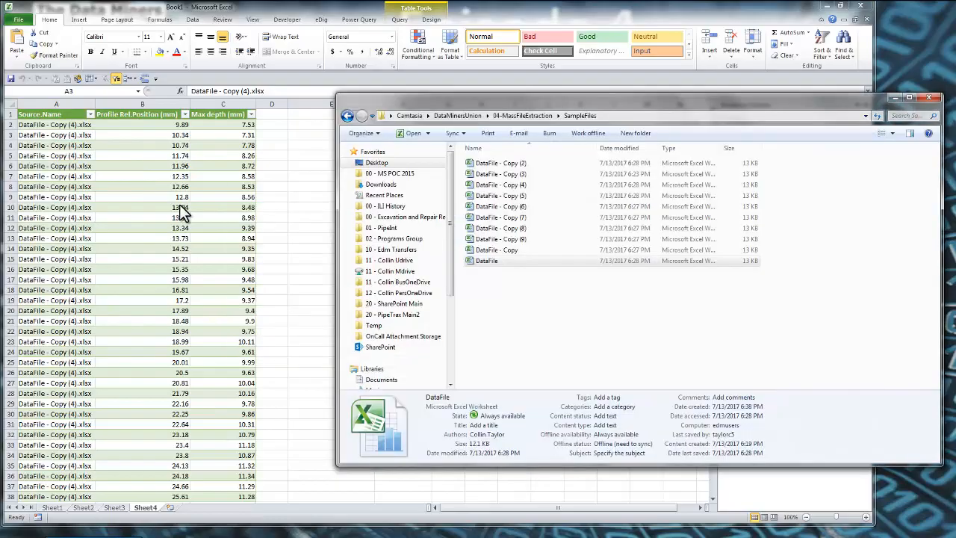
{"action": "key", "text": "alt+Tab"}
{"action": "key", "text": "alt+Tab"}
{"action": "key", "text": "Tab"}
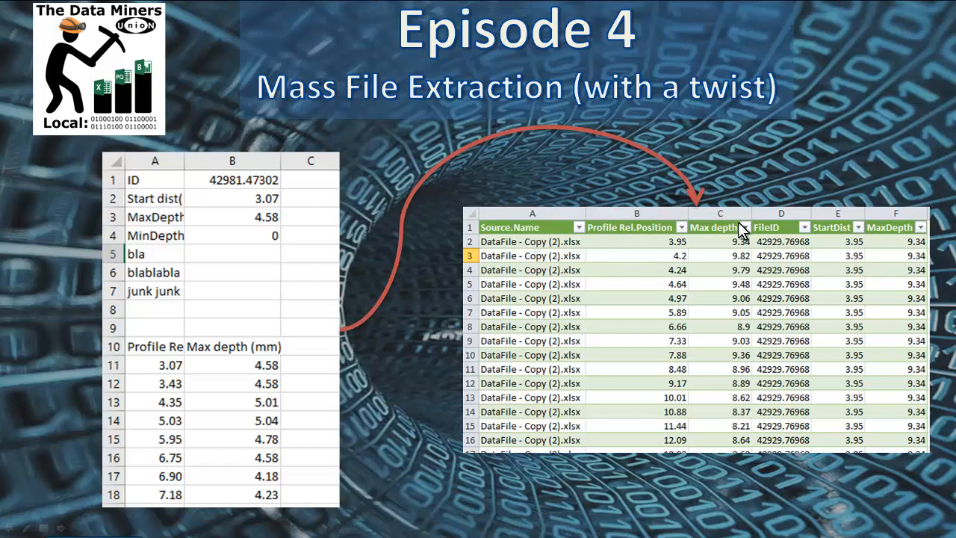
{"action": "key", "text": "alt+Tab"}
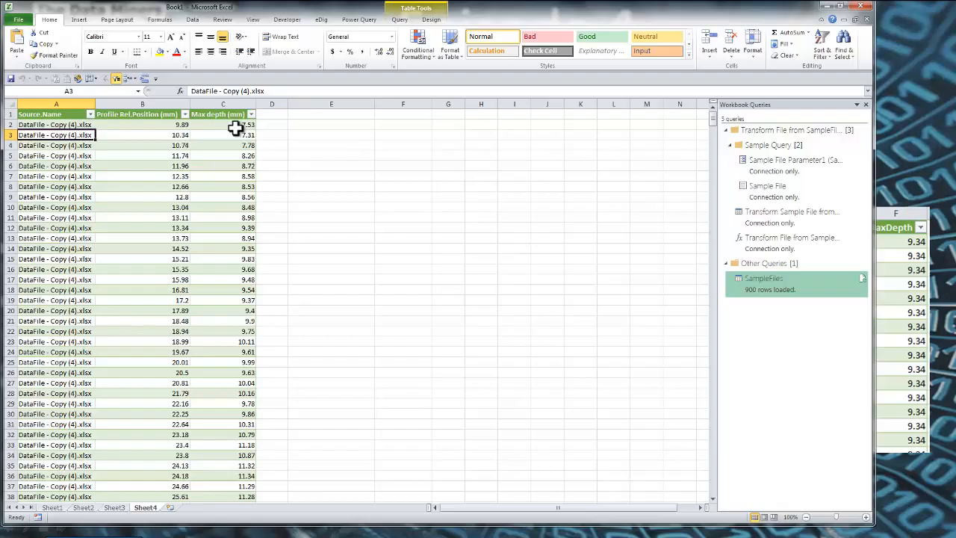
{"action": "key", "text": "alt+Tab"}
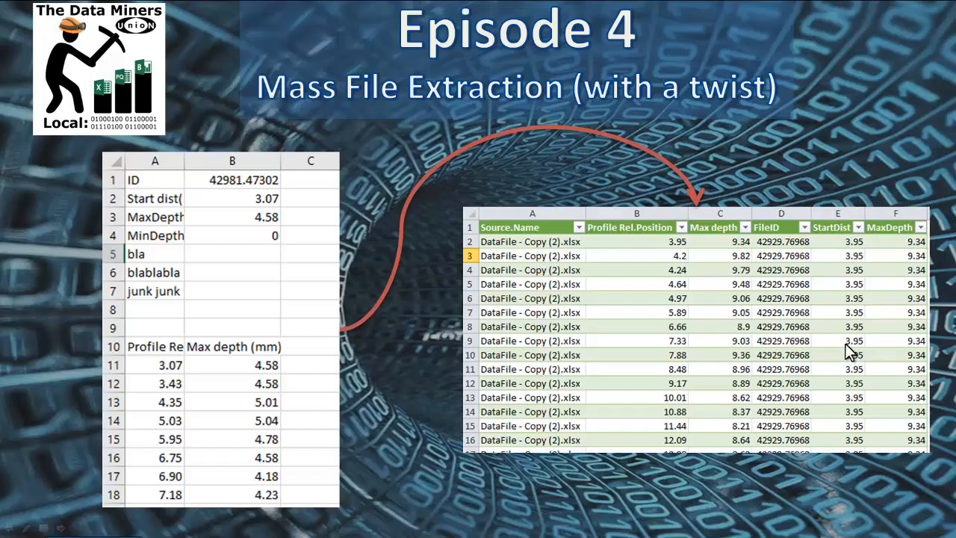
{"action": "key", "text": "alt+Tab"}
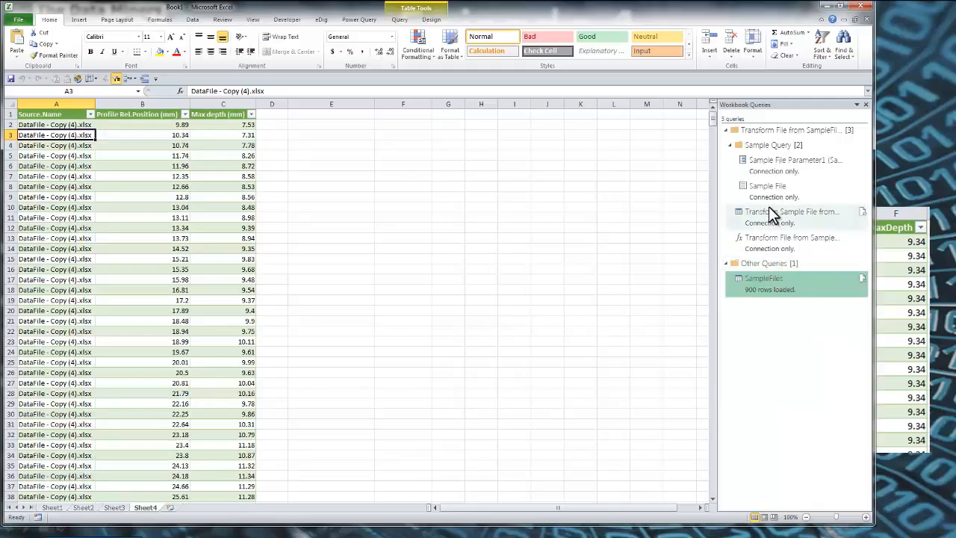
Open the Transform Sample File from SampleFiles query for editing, show the query list, and examine the transform function and SampleFiles query
{"action": "double_click", "coordinate": [765, 213]}
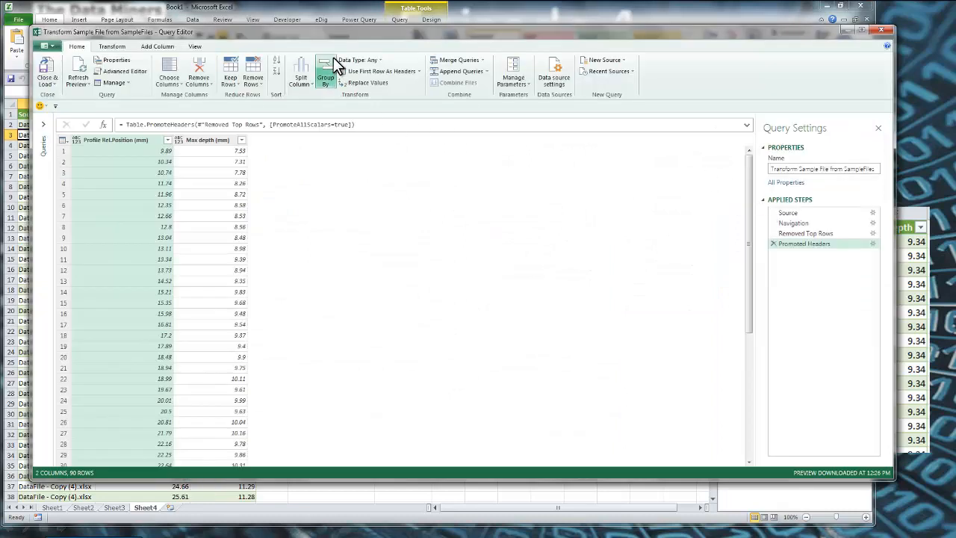
{"action": "left_click", "coordinate": [43, 125]}
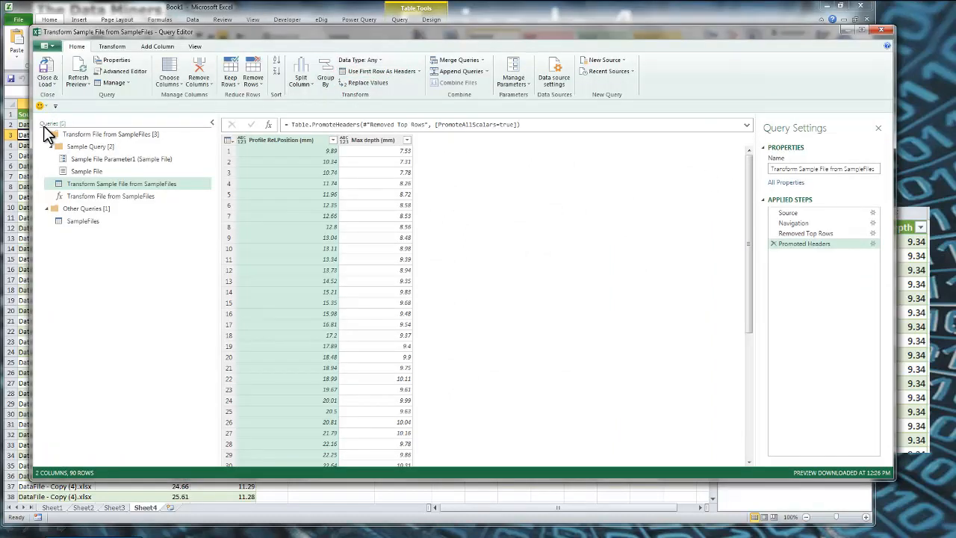
{"action": "left_click", "coordinate": [92, 199]}
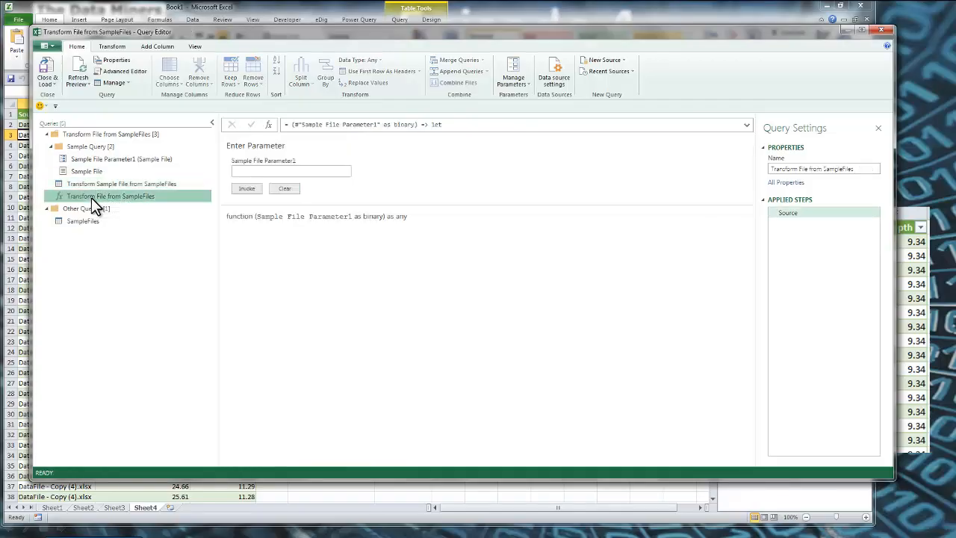
{"action": "left_click", "coordinate": [105, 183]}
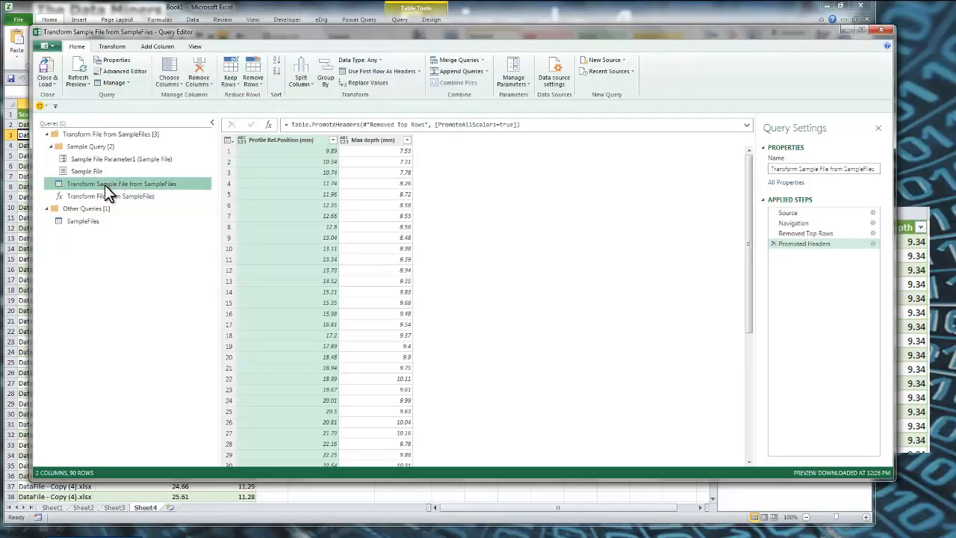
{"action": "left_click", "coordinate": [103, 194]}
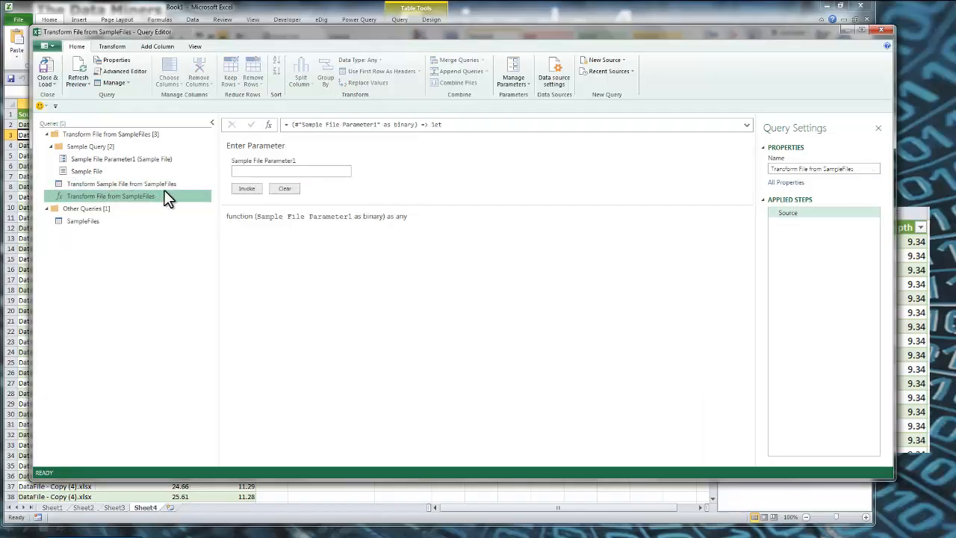
{"action": "left_click", "coordinate": [87, 222]}
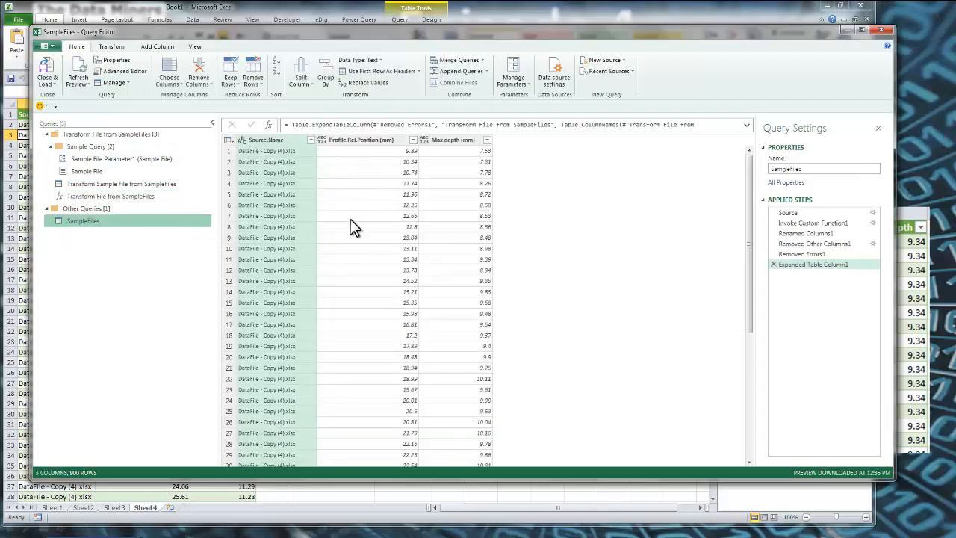
{"action": "left_click", "coordinate": [160, 49]}
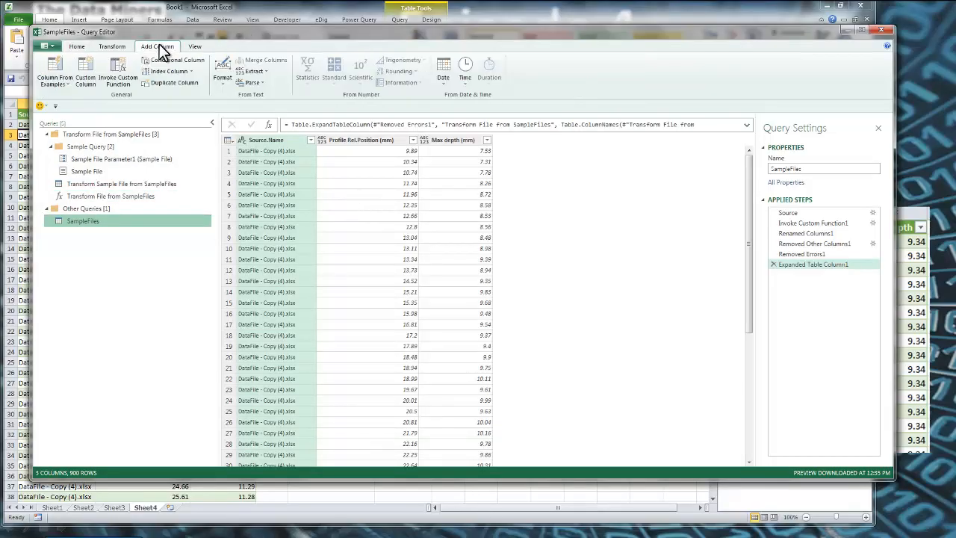
{"action": "left_click", "coordinate": [123, 78]}
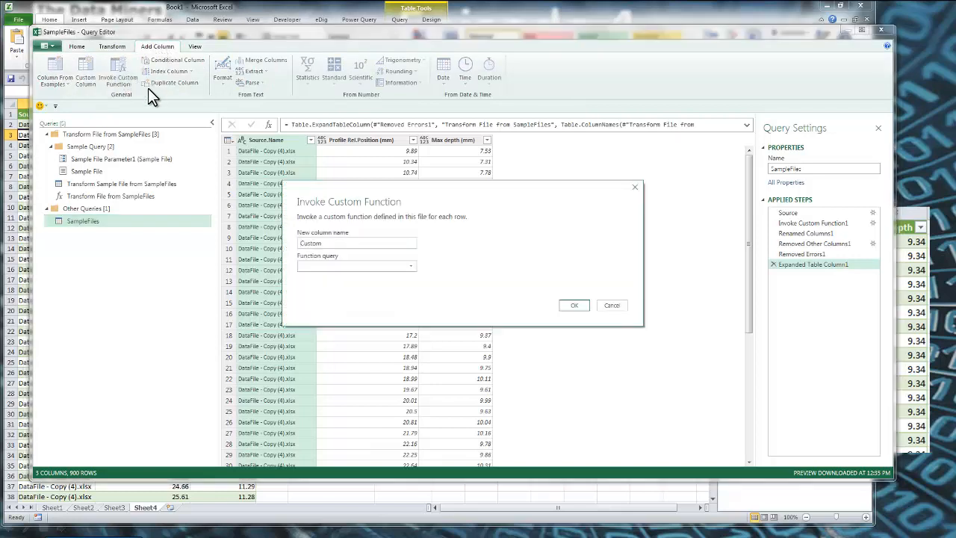
{"action": "left_click", "coordinate": [351, 266]}
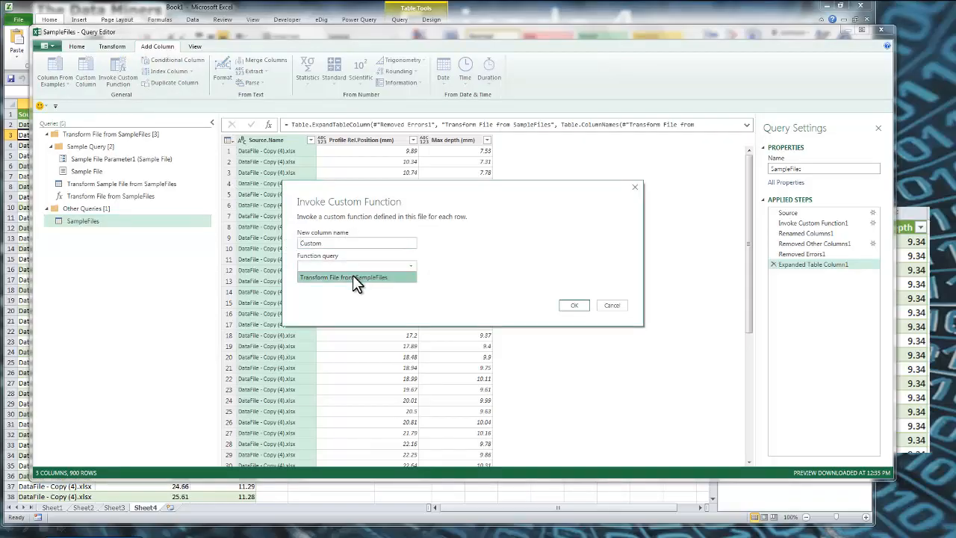
{"action": "left_click", "coordinate": [354, 277]}
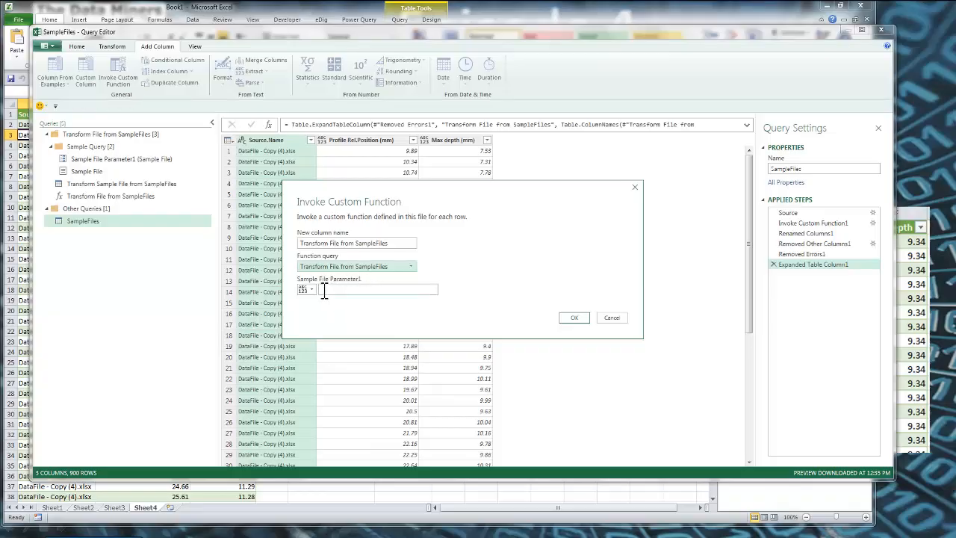
{"action": "left_click", "coordinate": [323, 291]}
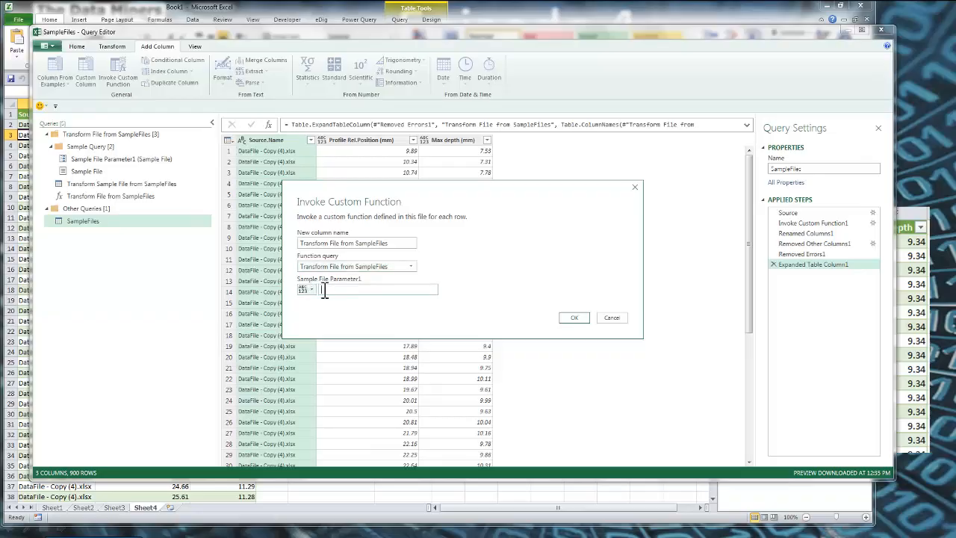
{"action": "left_click", "coordinate": [354, 292]}
{"action": "type", "text": "adfasdfasd"}
{"action": "left_click", "coordinate": [312, 289]}
{"action": "left_click", "coordinate": [315, 314]}
{"action": "left_click", "coordinate": [609, 319]}
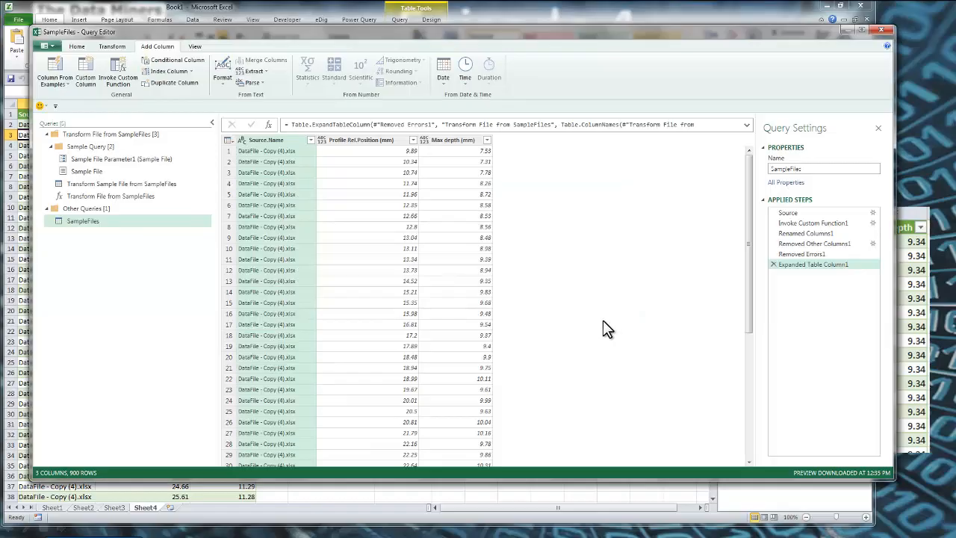
Examine the SampleFiles query's Source and Invoke Custom Function1 steps, including the Content column passed to the function
{"action": "left_click", "coordinate": [822, 221]}
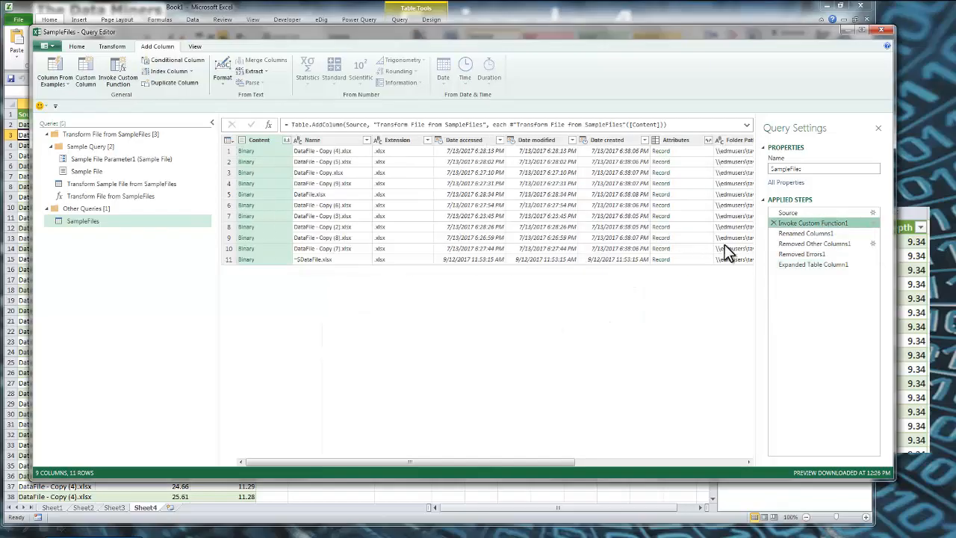
{"action": "left_click", "coordinate": [790, 214]}
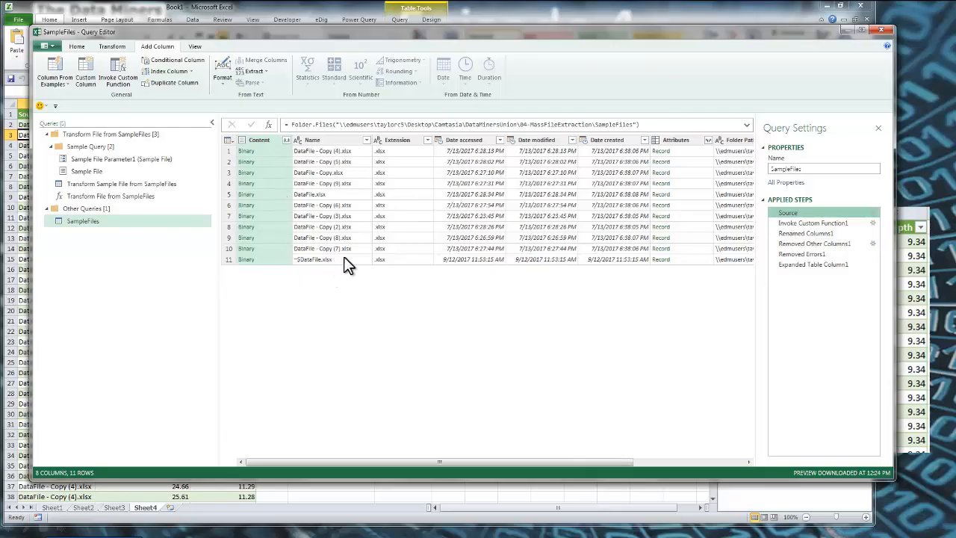
{"action": "left_click", "coordinate": [813, 222]}
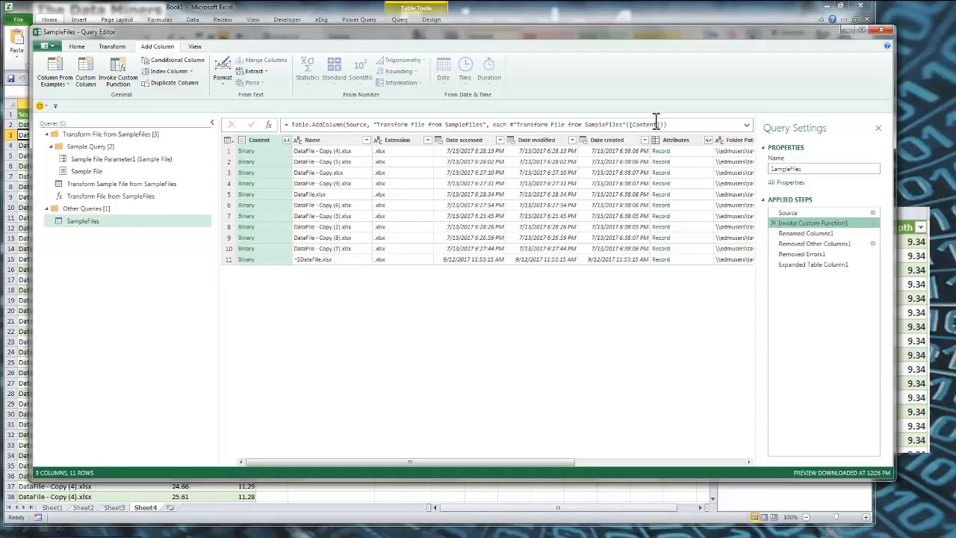
{"action": "left_click_drag", "start_coordinate": [659, 125], "coordinate": [634, 125]}
{"action": "left_click", "coordinate": [262, 142]}
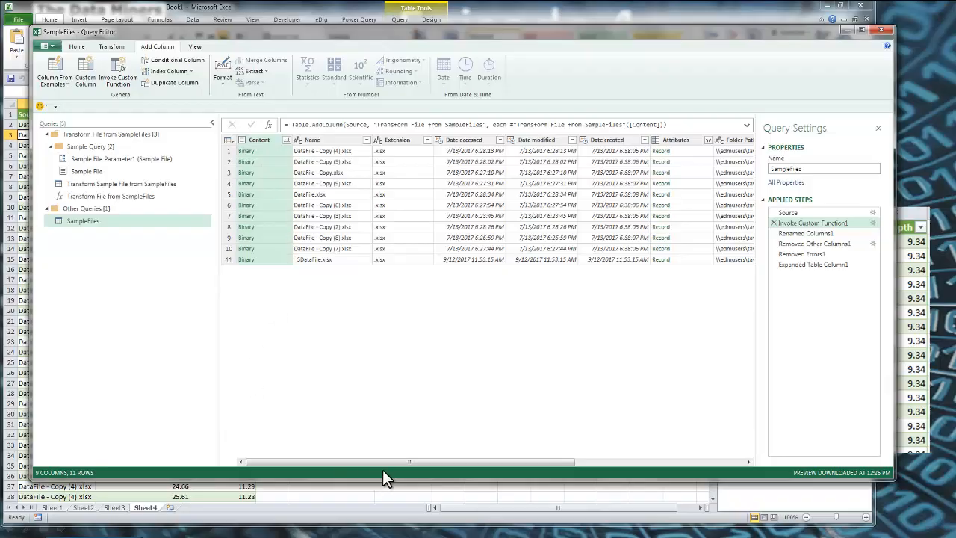
Preview several nested tables in the Transform File from SampleFiles column, then return to the Expanded Table Column1 step
{"action": "left_click_drag", "start_coordinate": [390, 461], "coordinate": [557, 461]}
{"action": "left_click", "coordinate": [681, 149]}
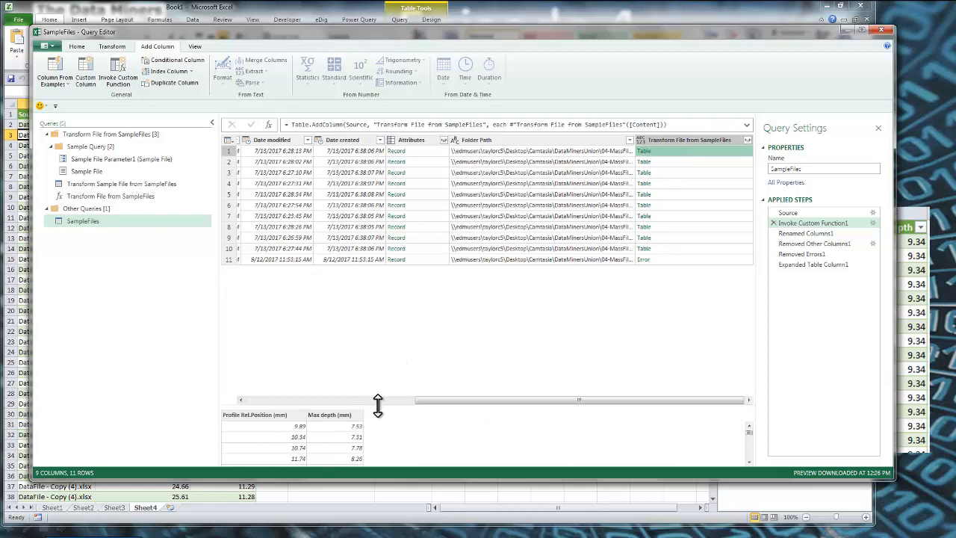
{"action": "left_click_drag", "start_coordinate": [386, 401], "coordinate": [386, 334]}
{"action": "left_click", "coordinate": [693, 174]}
{"action": "left_click", "coordinate": [696, 189]}
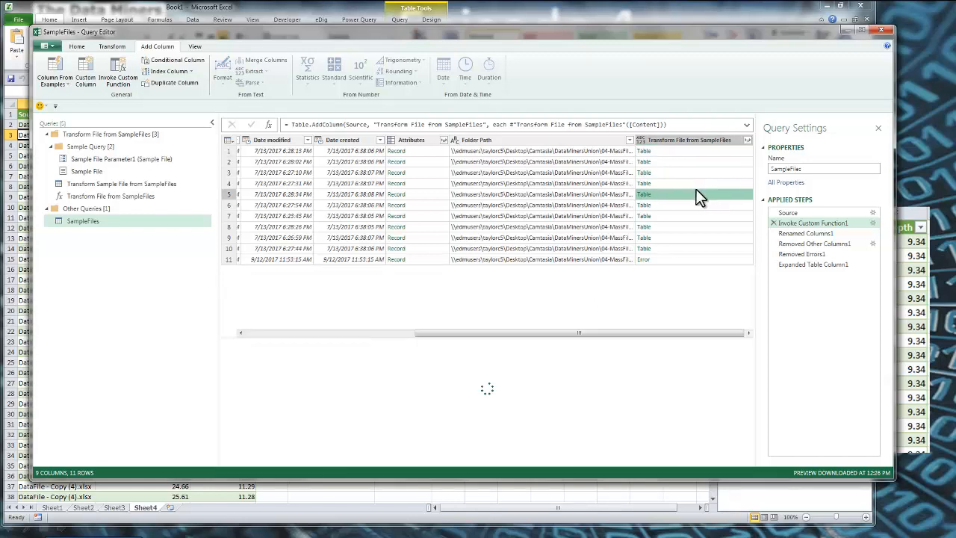
{"action": "left_click", "coordinate": [691, 205]}
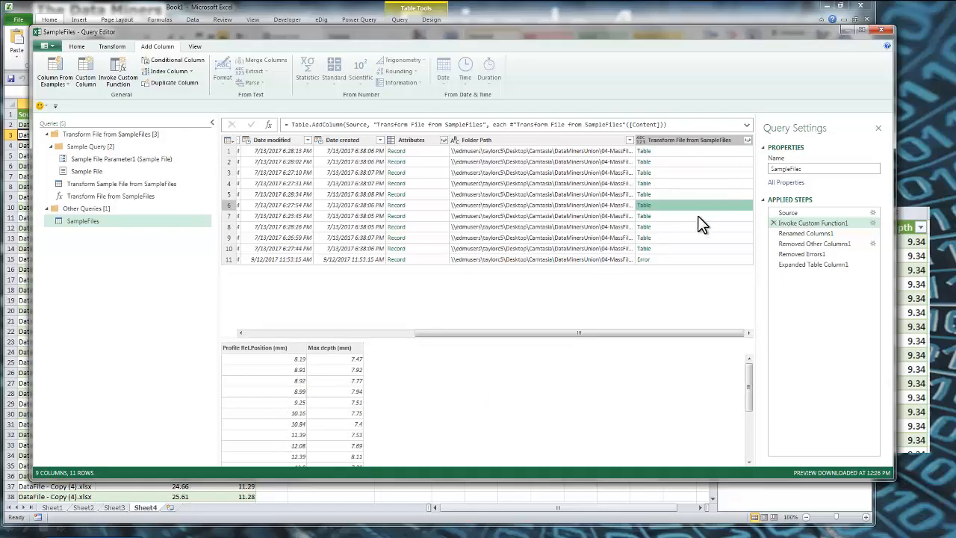
{"action": "left_click", "coordinate": [798, 265]}
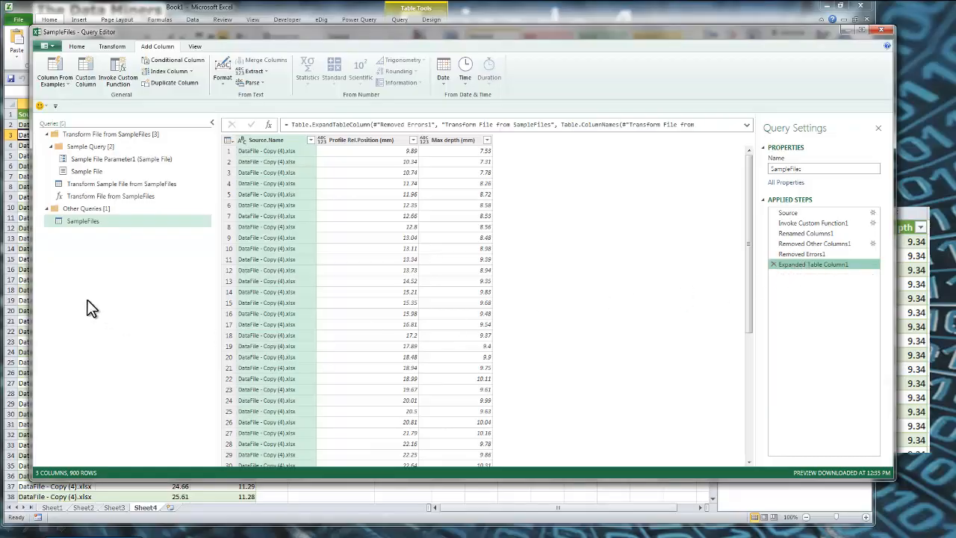
Review the full M code of the Transform Sample File from SampleFiles query and close it without changes
{"action": "left_click", "coordinate": [90, 186]}
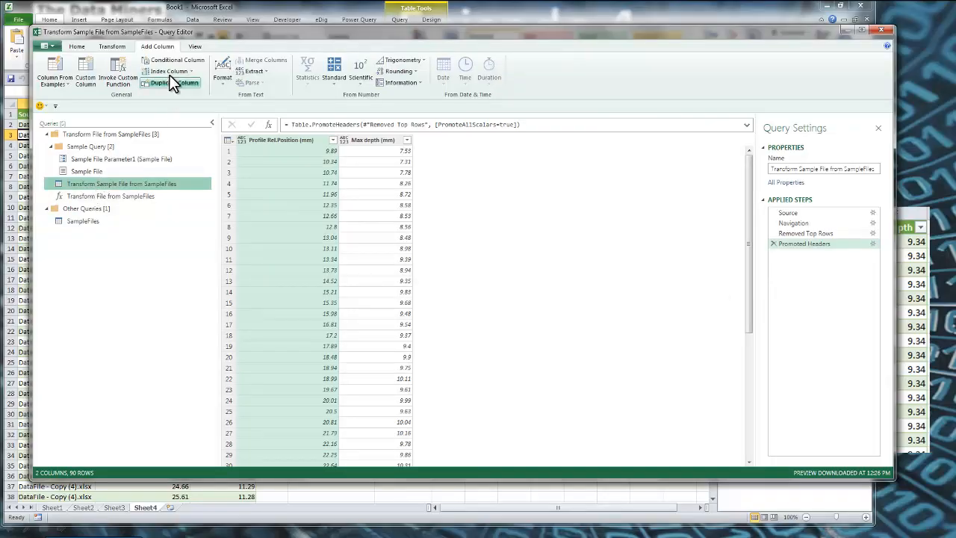
{"action": "left_click", "coordinate": [80, 47]}
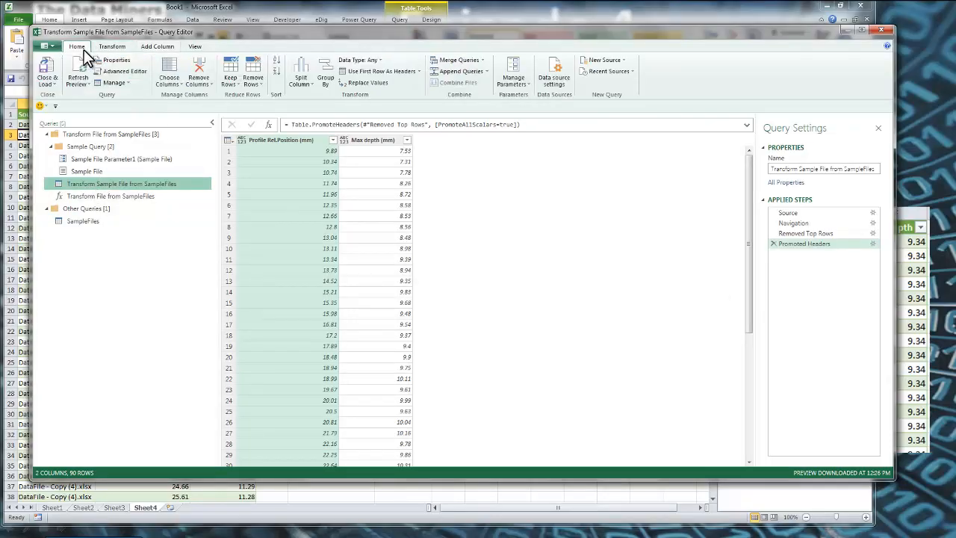
{"action": "left_click", "coordinate": [118, 75]}
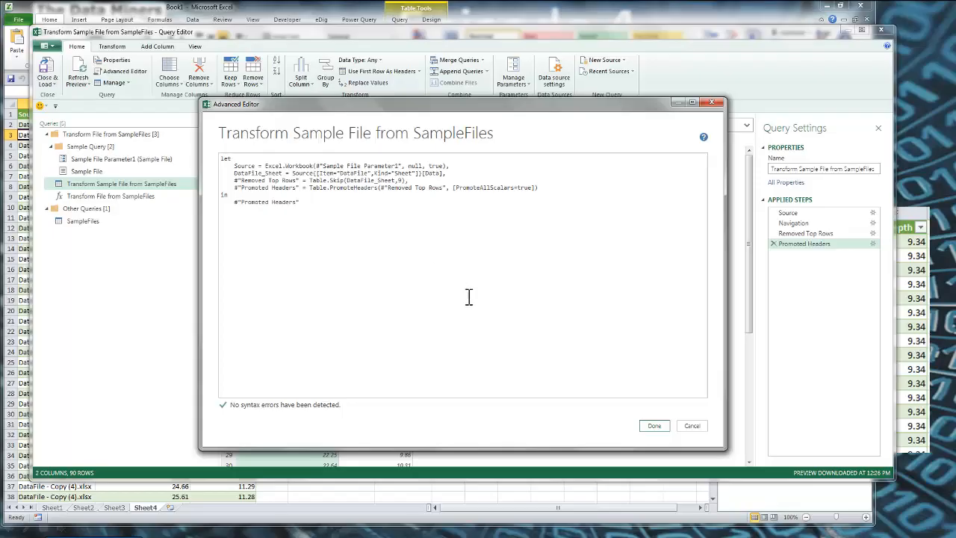
{"action": "left_click", "coordinate": [692, 426]}
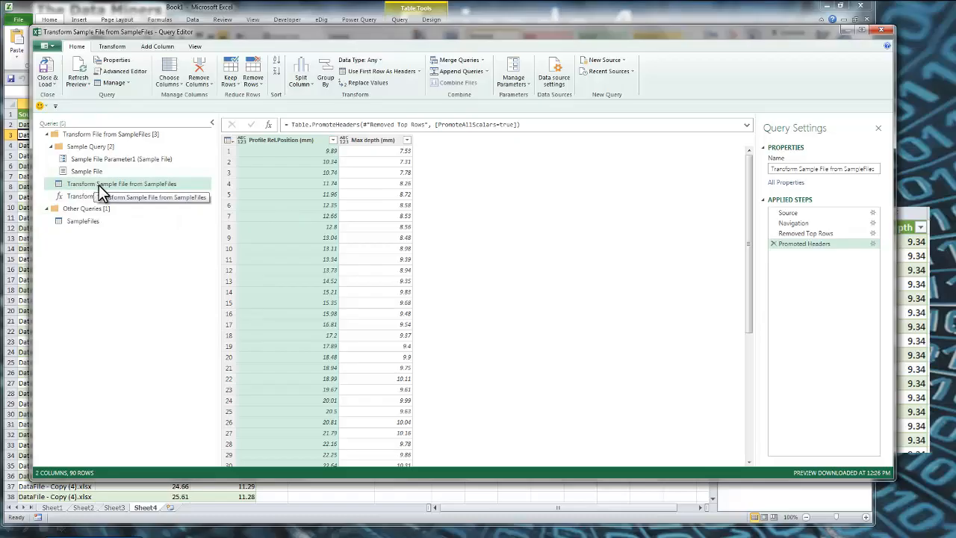
Compare the sample file's raw data at the Navigation step with the data at the Promoted Headers step
{"action": "left_click", "coordinate": [802, 234]}
{"action": "left_click", "coordinate": [799, 223]}
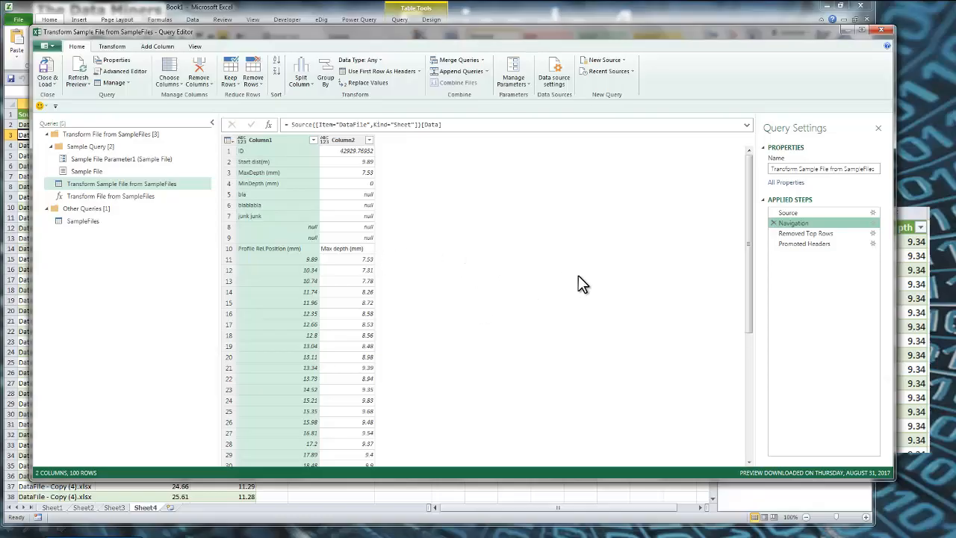
{"action": "left_click", "coordinate": [794, 245]}
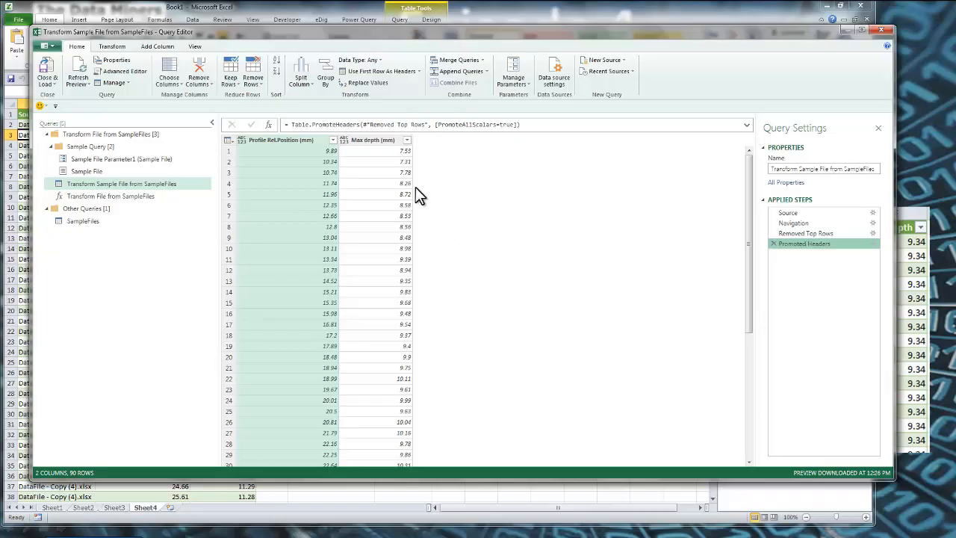
Drill down into the row 5 value of the Max depth (mm) column in the sample file query and check its formula
{"action": "right_click", "coordinate": [379, 153]}
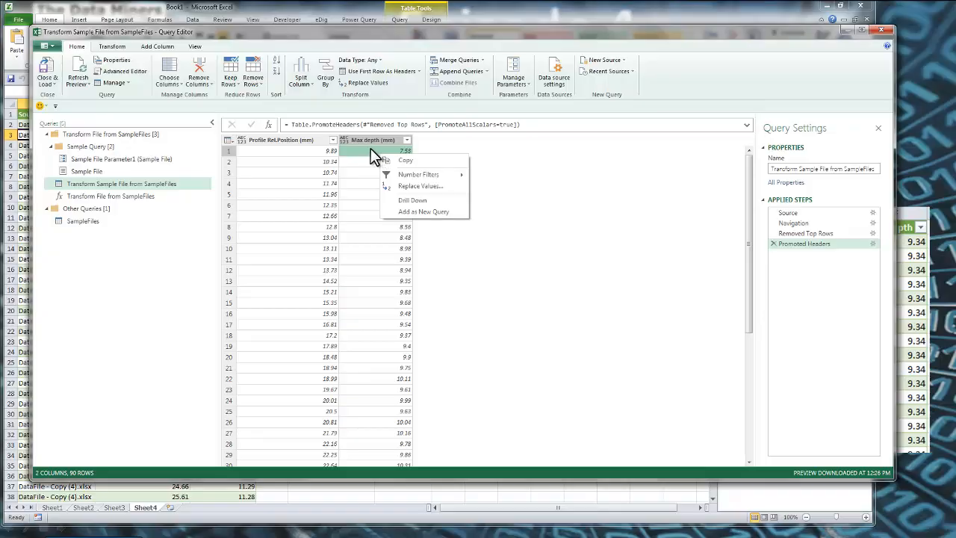
{"action": "right_click", "coordinate": [369, 193]}
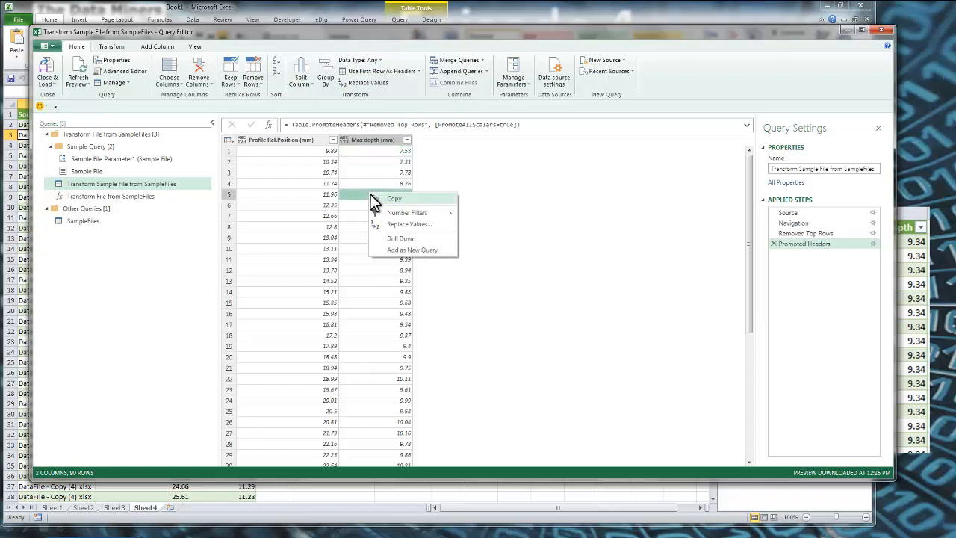
{"action": "left_click", "coordinate": [401, 238]}
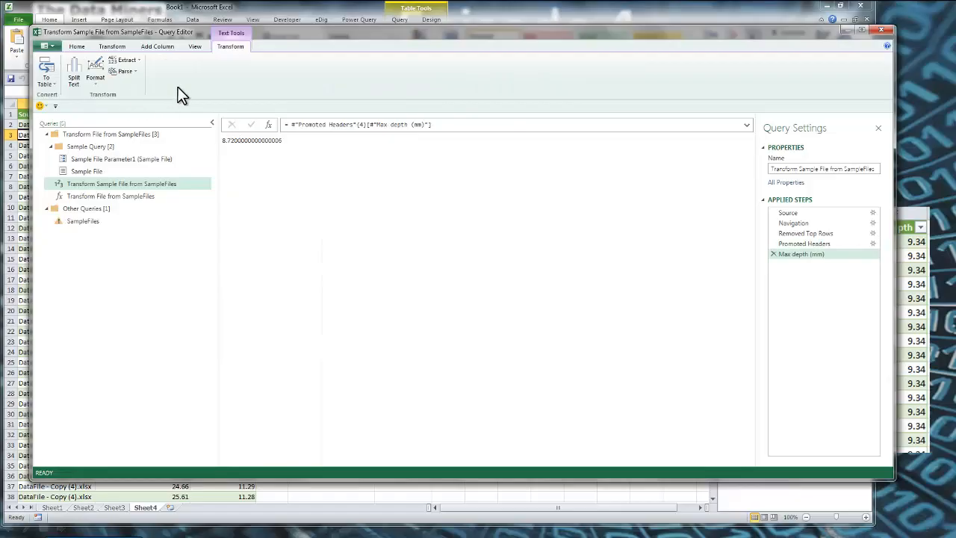
{"action": "left_click", "coordinate": [195, 48]}
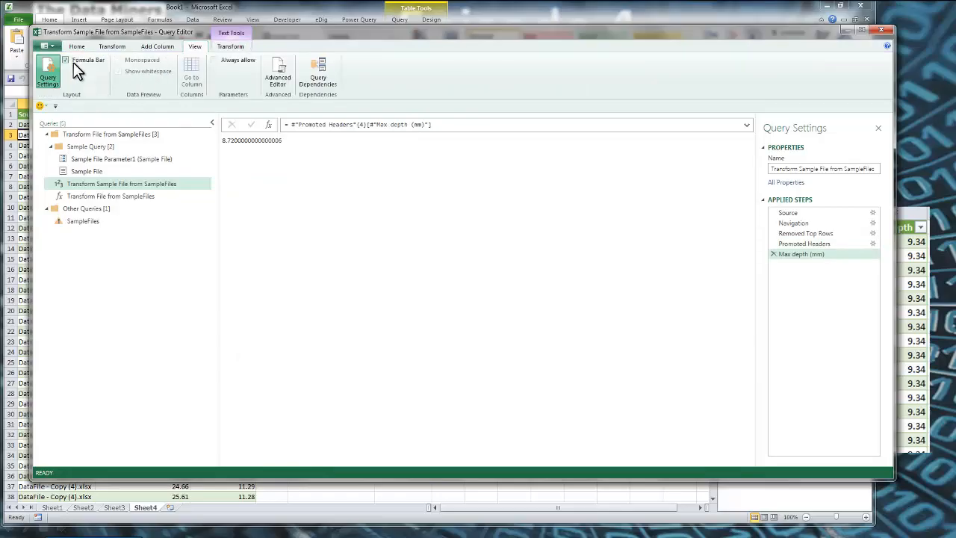
Examine the table, row and column references in the Max depth (mm) formula against row 5 of the Promoted Headers data
{"action": "left_click", "coordinate": [293, 124]}
{"action": "left_click_drag", "start_coordinate": [293, 124], "coordinate": [358, 134]}
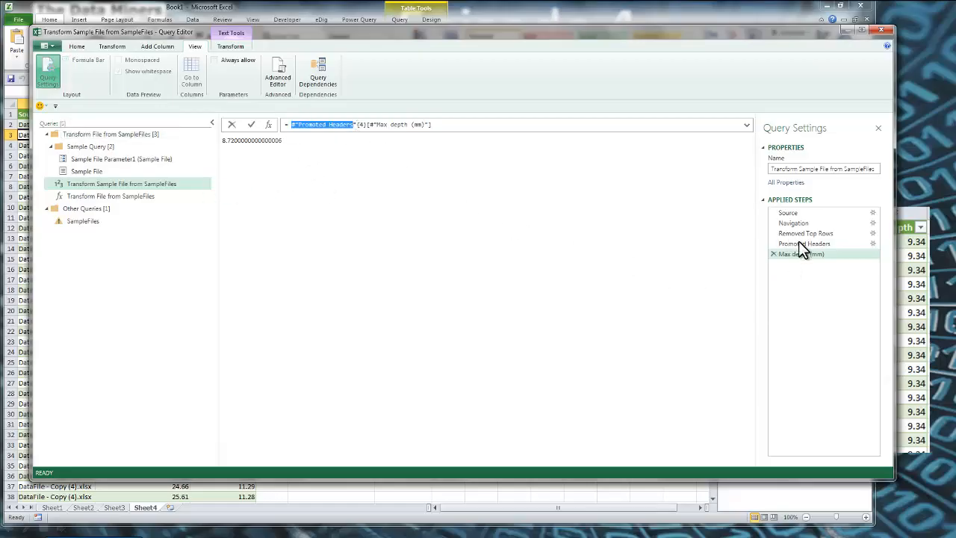
{"action": "left_click_drag", "start_coordinate": [359, 127], "coordinate": [487, 149]}
{"action": "type", "text": "4"}
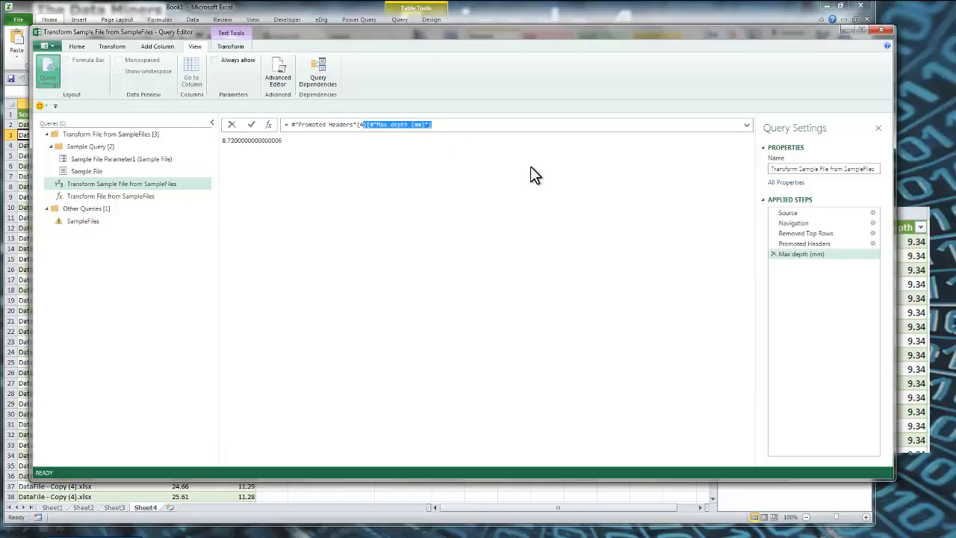
{"action": "left_click", "coordinate": [810, 244]}
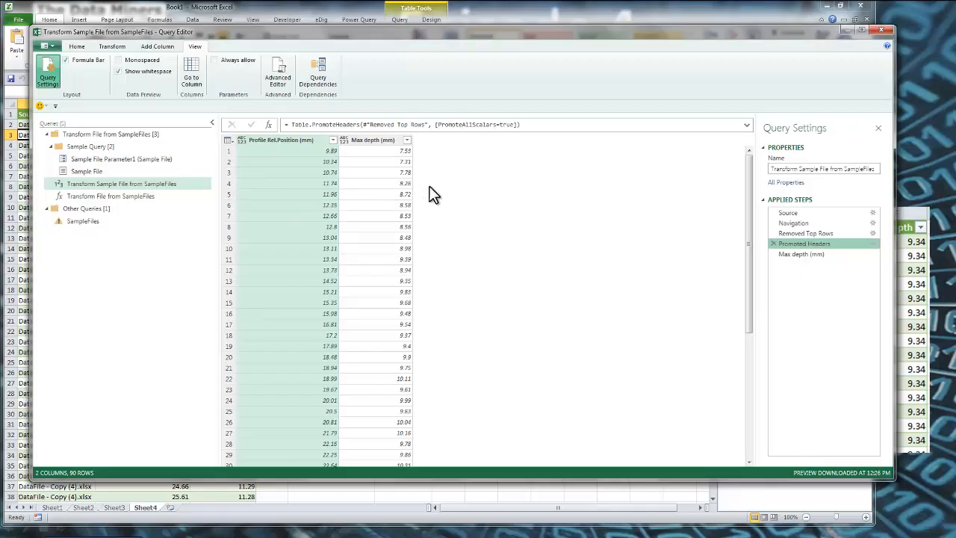
{"action": "left_click", "coordinate": [818, 255]}
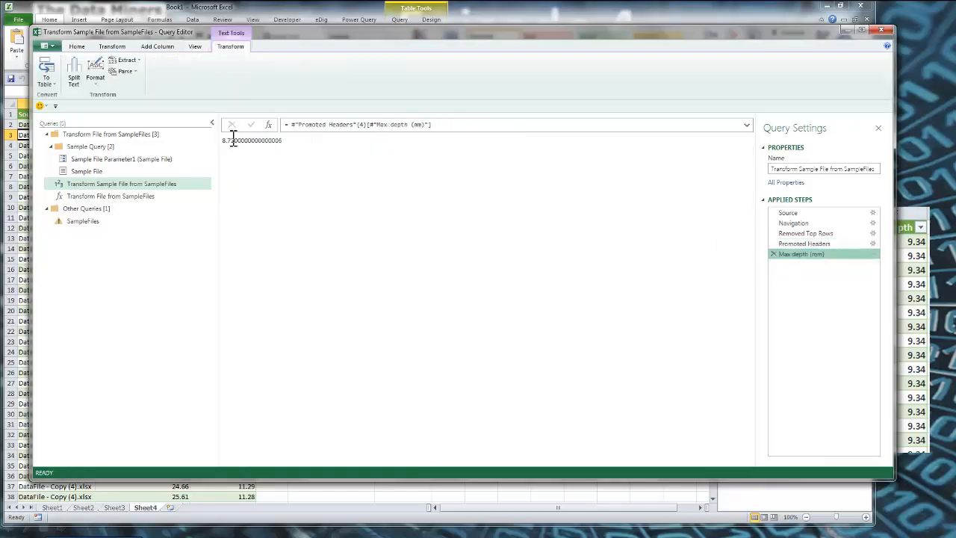
{"action": "key", "text": "Up"}
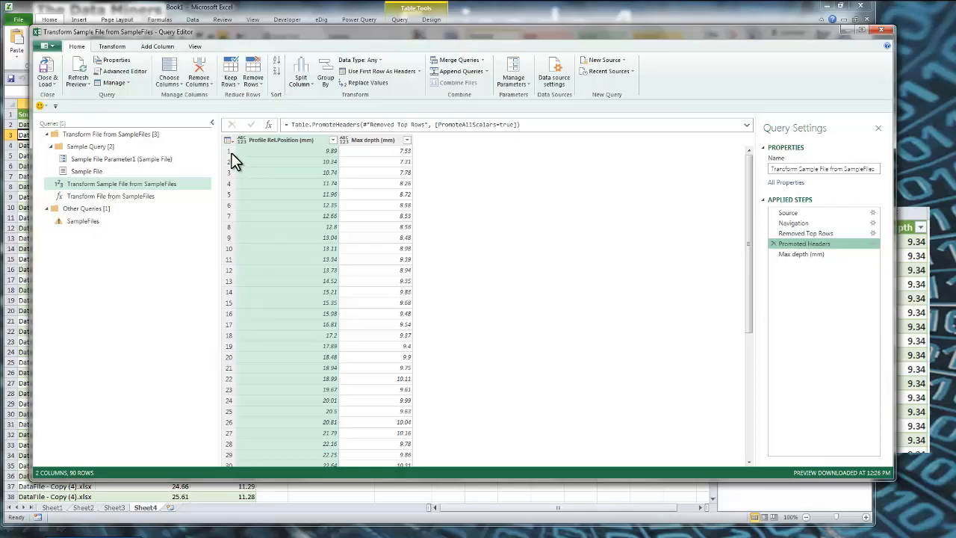
{"action": "left_click", "coordinate": [379, 196]}
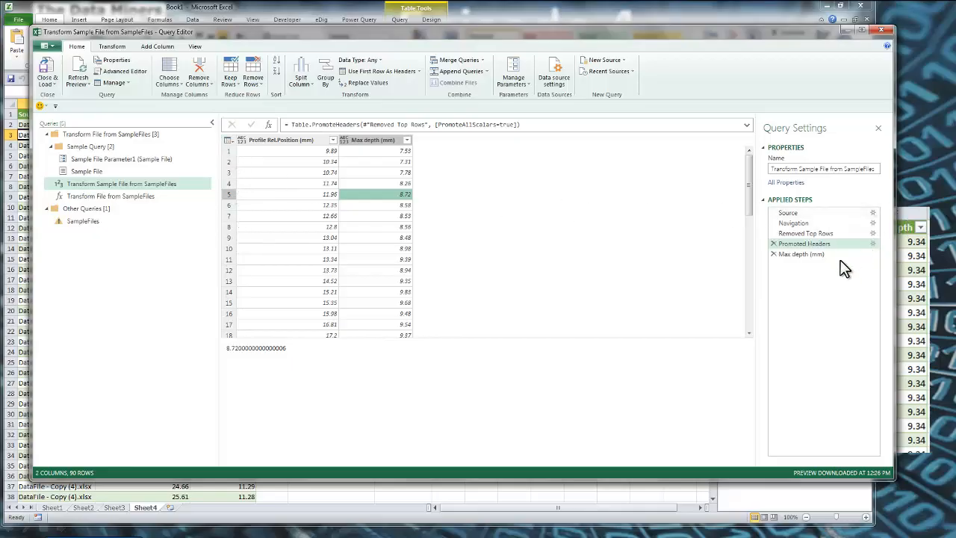
Change the row index in the Max depth (mm) step's formula to 0
{"action": "left_click", "coordinate": [803, 254]}
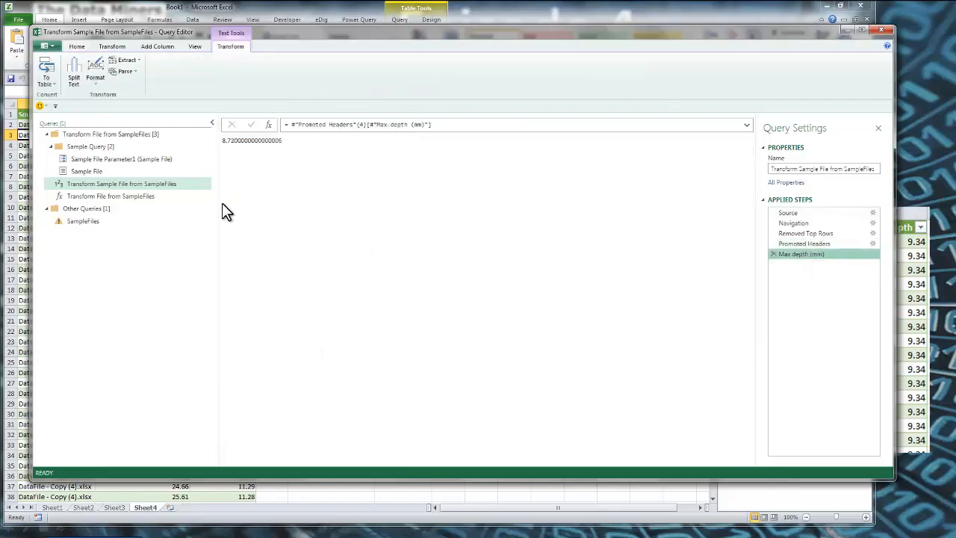
{"action": "left_click", "coordinate": [365, 125]}
{"action": "key", "text": "BackSpace"}
{"action": "type", "text": "0"}
{"action": "key", "text": "Return"}
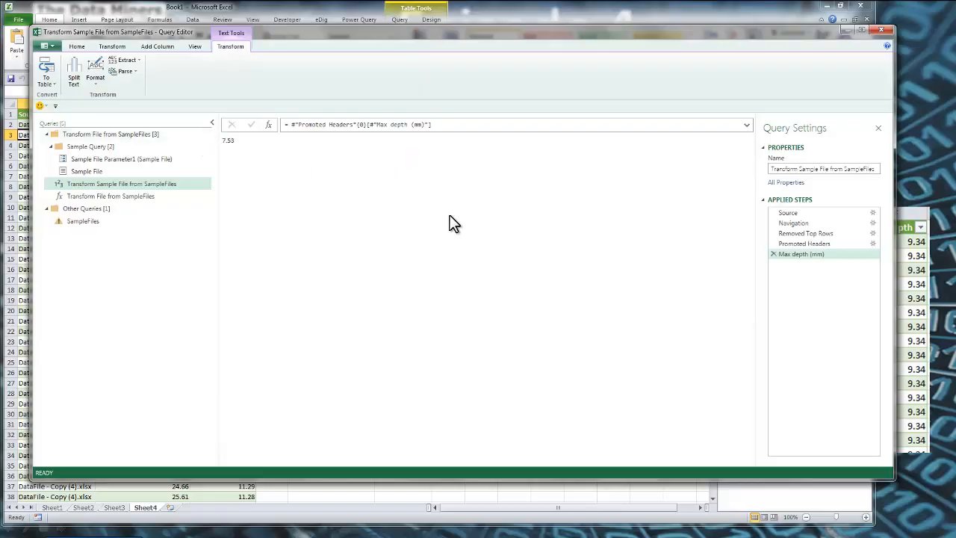
Check the Max depth (mm) formula's step name, row index and column reference against the first row of the Promoted Headers data
{"action": "left_click", "coordinate": [832, 244]}
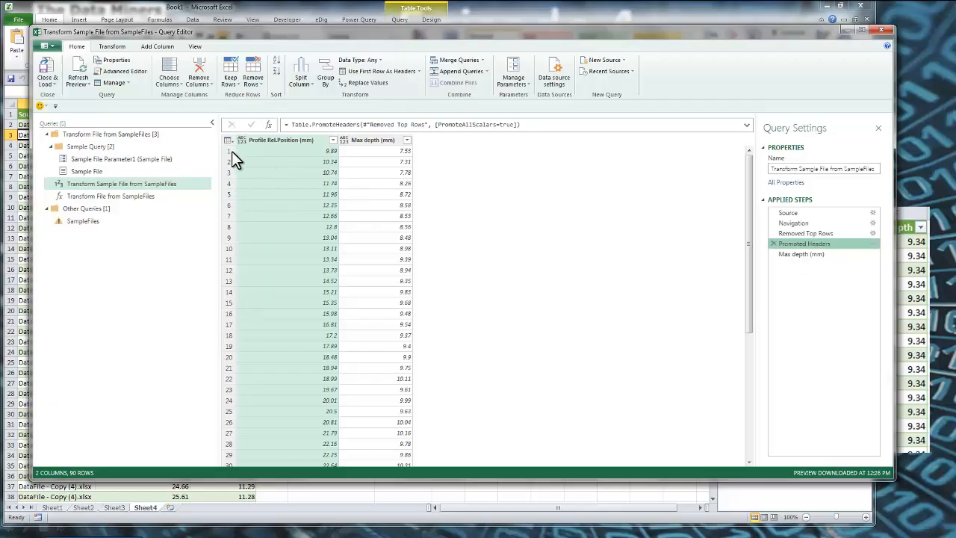
{"action": "left_click", "coordinate": [812, 255]}
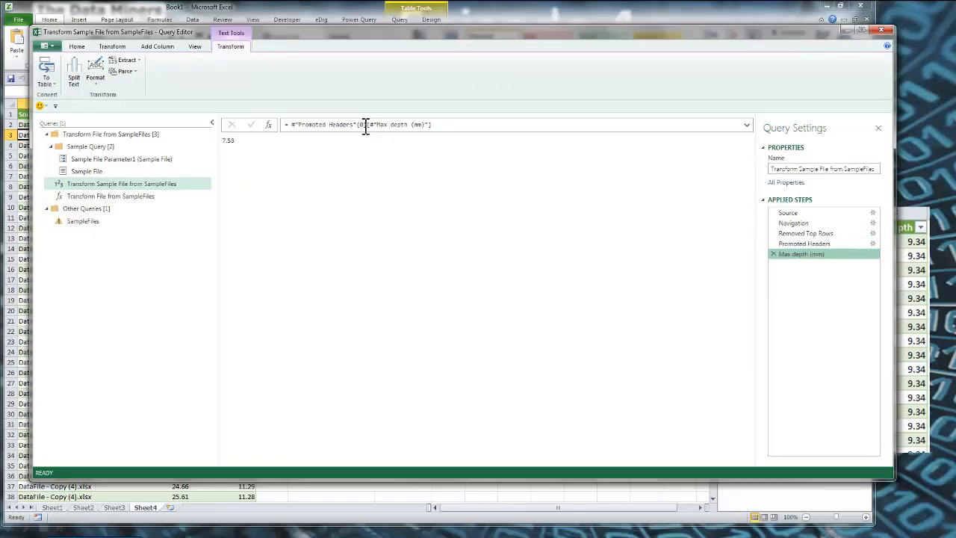
{"action": "left_click_drag", "start_coordinate": [446, 124], "coordinate": [331, 125]}
{"action": "left_click", "coordinate": [330, 124]}
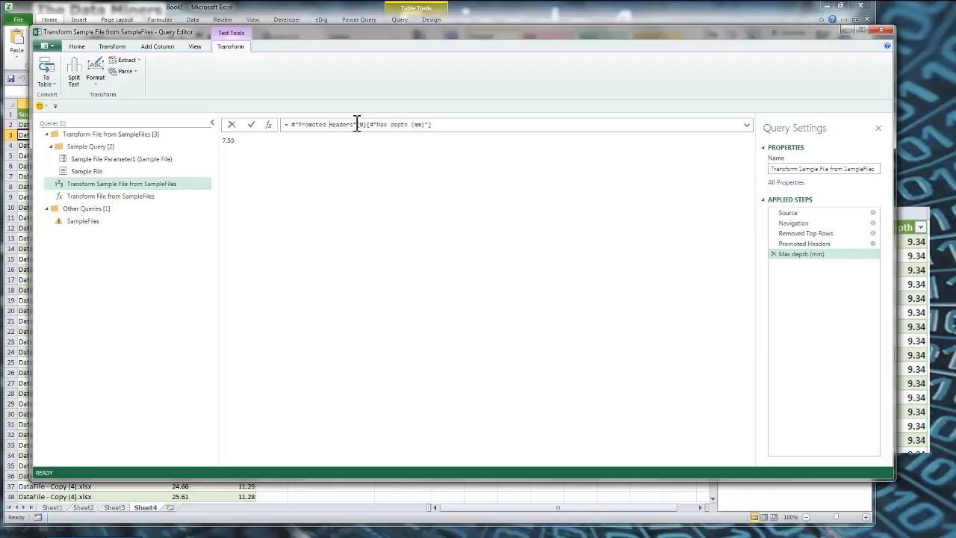
{"action": "double_click", "coordinate": [343, 124]}
{"action": "left_click", "coordinate": [362, 124]}
{"action": "left_click", "coordinate": [372, 123]}
{"action": "left_click", "coordinate": [78, 48]}
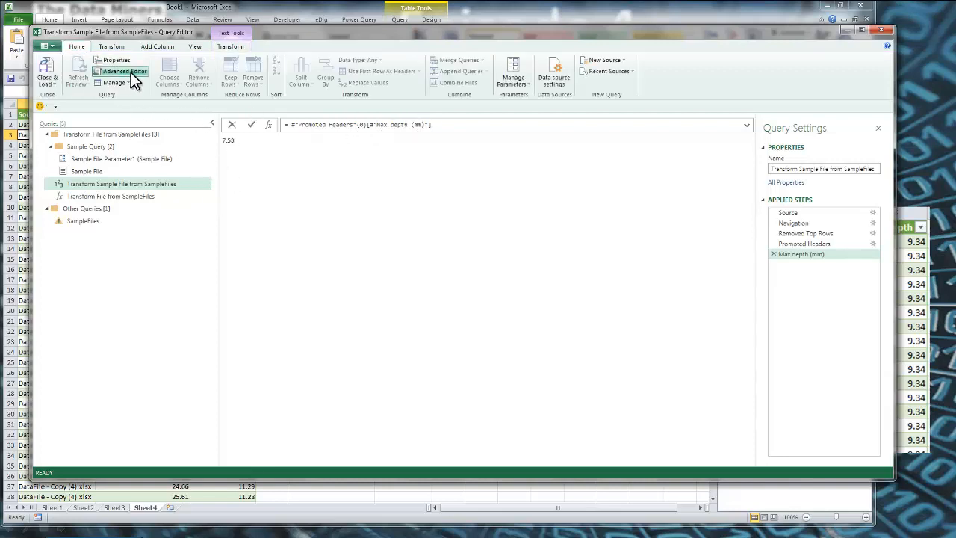
{"action": "left_click", "coordinate": [129, 71]}
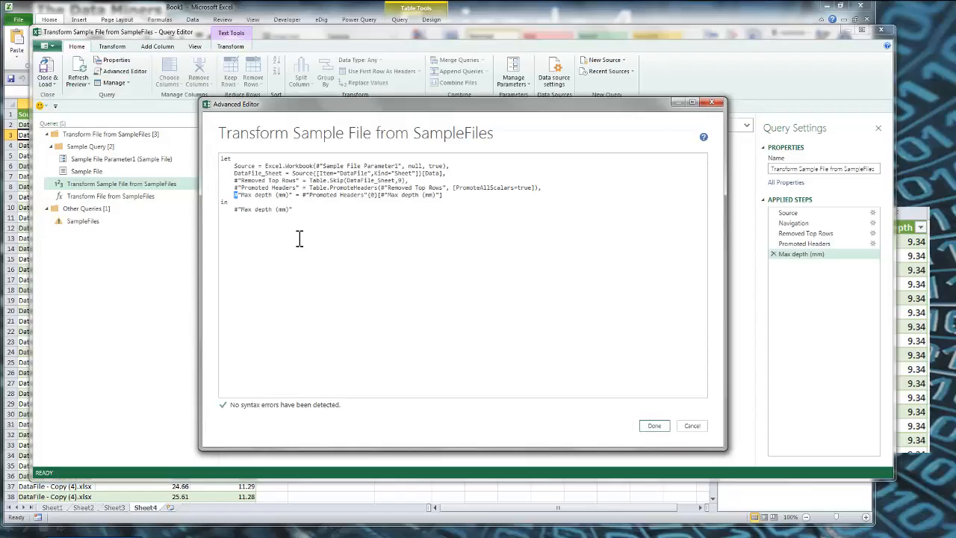
{"action": "key", "text": "Return"}
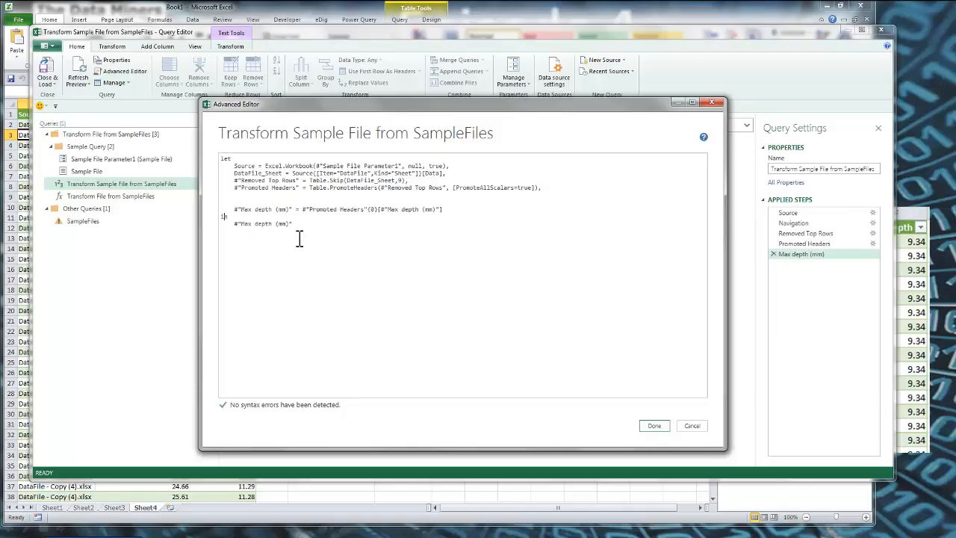
{"action": "key", "text": "Return"}
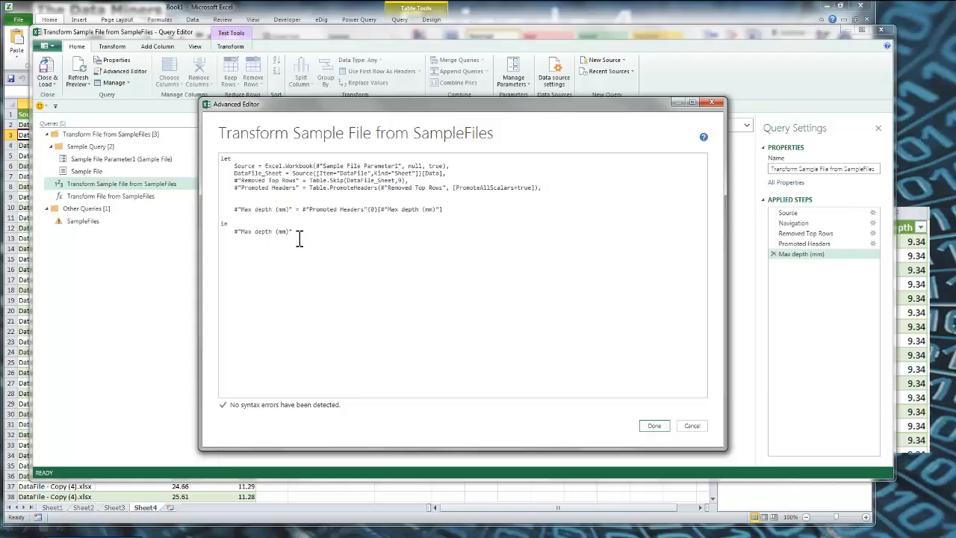
{"action": "double_click", "coordinate": [282, 175]}
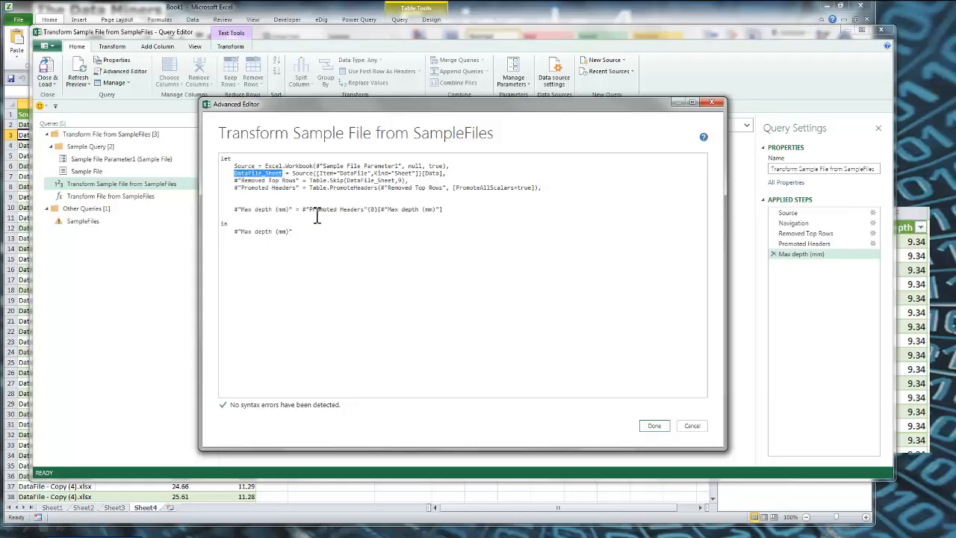
{"action": "left_click_drag", "start_coordinate": [310, 210], "coordinate": [348, 215]}
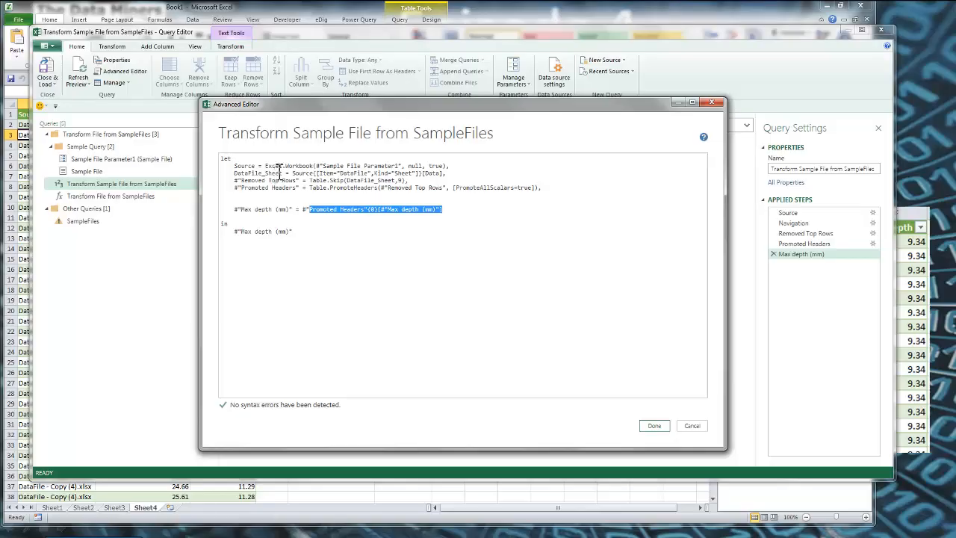
{"action": "left_click_drag", "start_coordinate": [288, 172], "coordinate": [234, 174]}
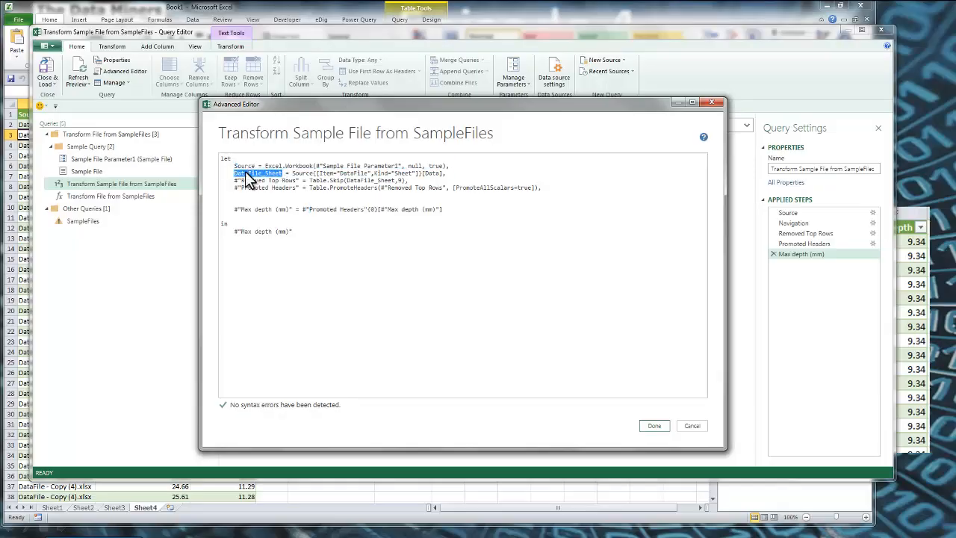
{"action": "left_click", "coordinate": [263, 173]}
{"action": "left_click", "coordinate": [284, 174]}
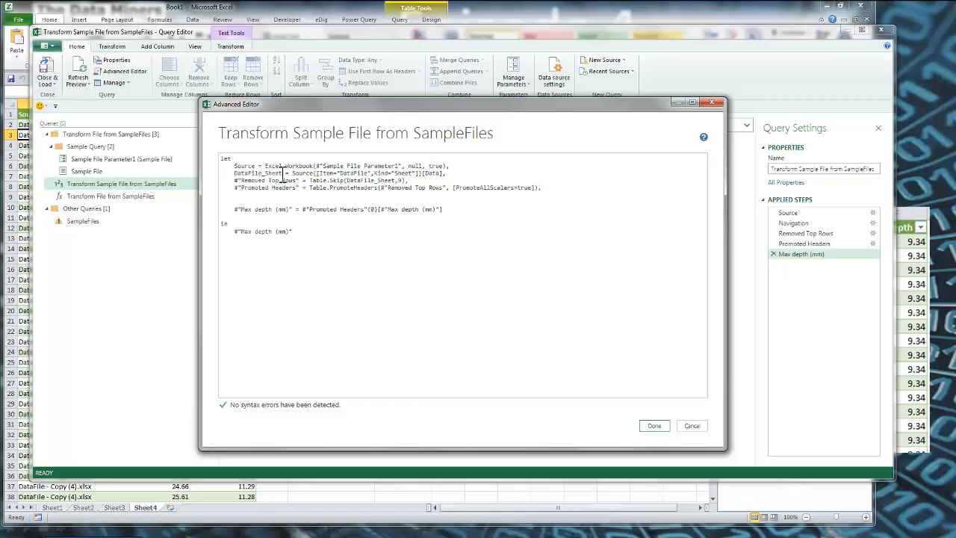
{"action": "double_click", "coordinate": [254, 175]}
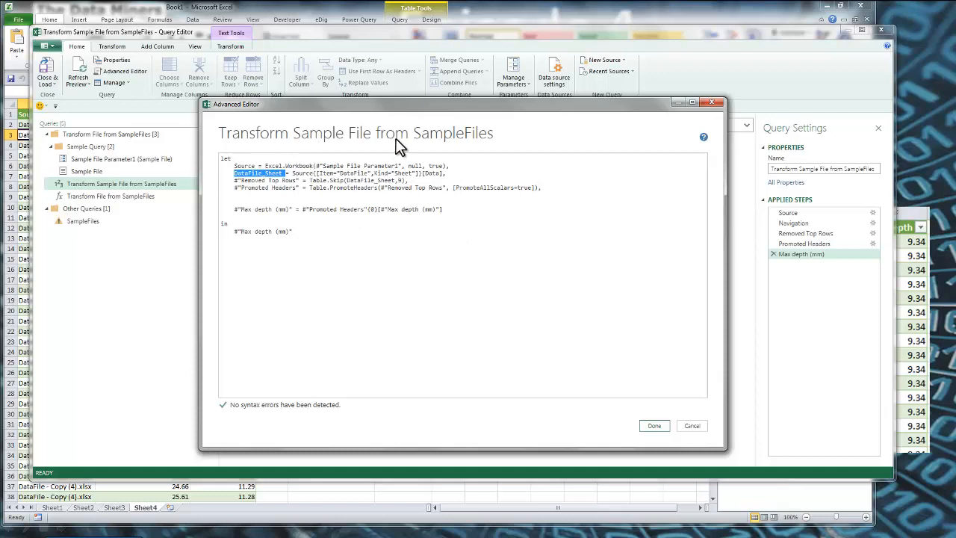
{"action": "left_click_drag", "start_coordinate": [402, 100], "coordinate": [492, 121]}
{"action": "left_click", "coordinate": [785, 449]}
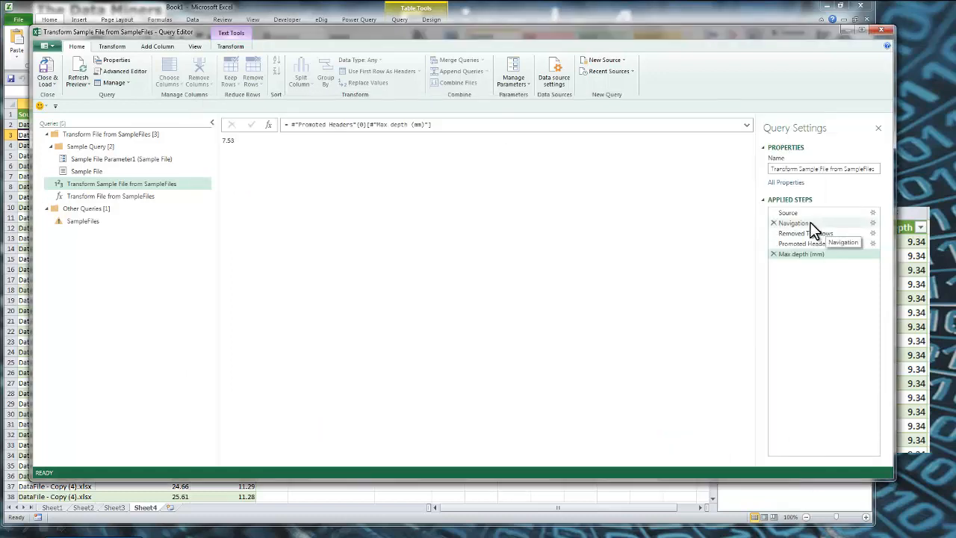
Display the Navigation step's raw data and open the full M code of the sample file query beside it
{"action": "left_click", "coordinate": [793, 223]}
{"action": "left_click", "coordinate": [796, 233]}
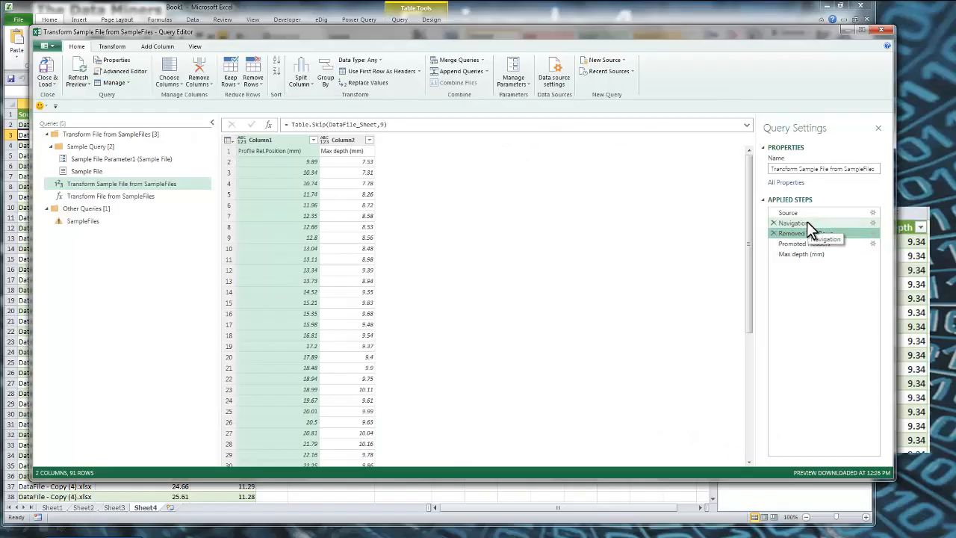
{"action": "left_click", "coordinate": [806, 222]}
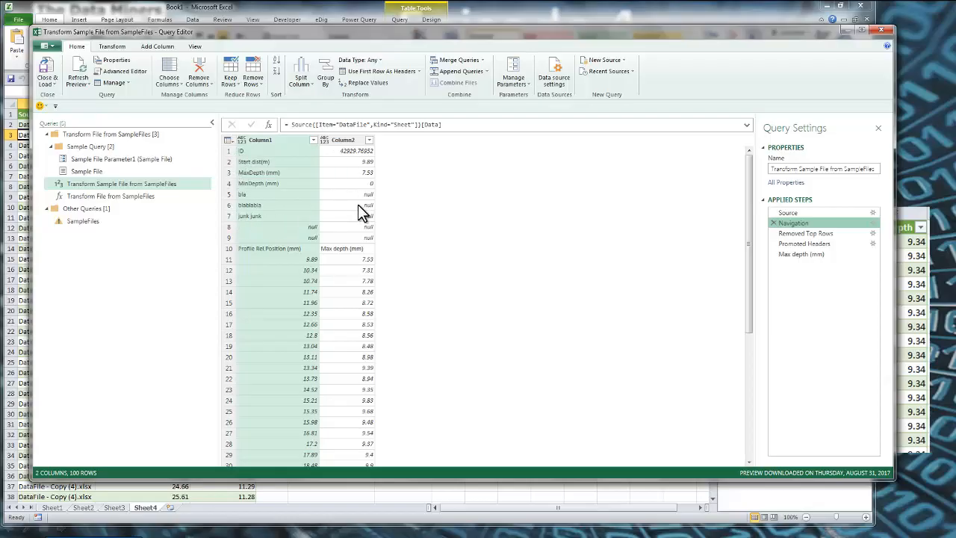
{"action": "left_click", "coordinate": [122, 71]}
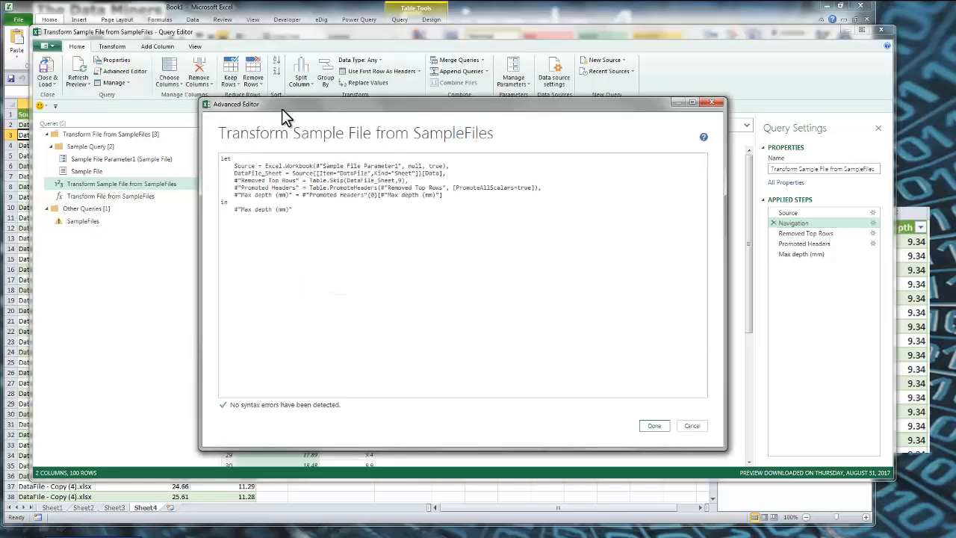
{"action": "left_click_drag", "start_coordinate": [319, 109], "coordinate": [496, 112]}
Set the Max depth (mm) line apart with blank lines and add the comment //Header Rescue above it
{"action": "left_click", "coordinate": [412, 198]}
{"action": "key", "text": "Return"}
{"action": "key", "text": "Return"}
{"action": "key", "text": "Return"}
{"action": "key", "text": "Up"}
{"action": "key", "text": "Up"}
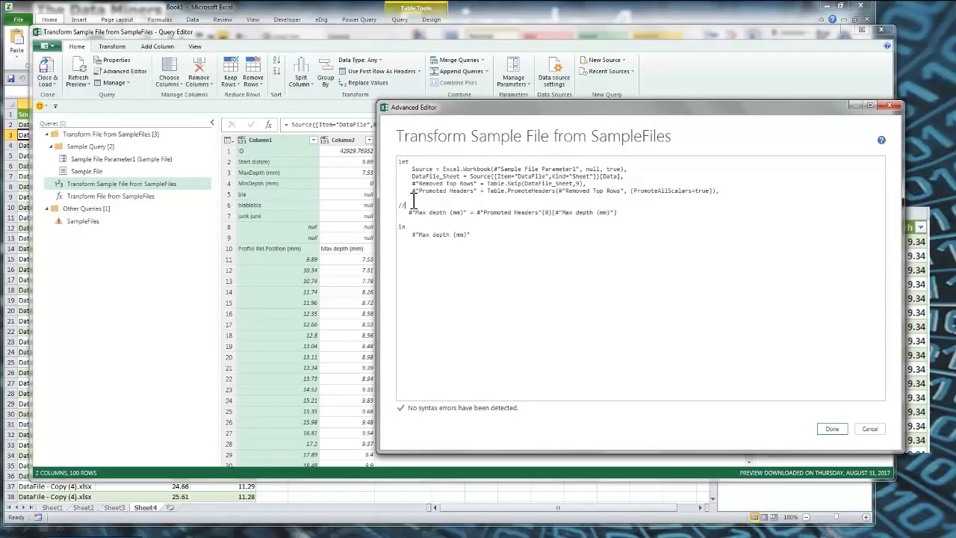
{"action": "type", "text": "//Header Rescue"}
Rewrite the Max depth (mm) line as ID = DataFile_Sheet{0}[#"Column2"], return ID as the query's output and apply the code
{"action": "left_click_drag", "start_coordinate": [469, 214], "coordinate": [410, 214]}
{"action": "type", "text": "ID"}
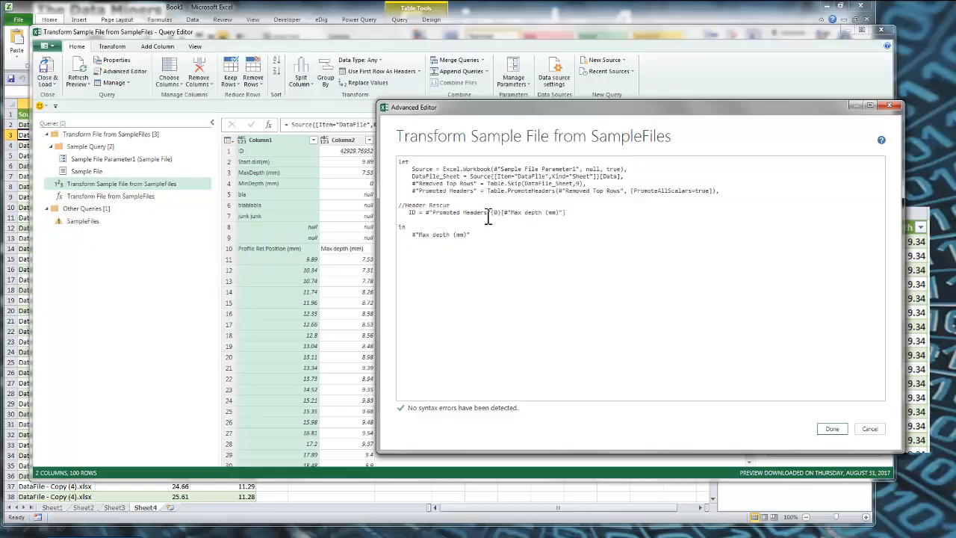
{"action": "left_click_drag", "start_coordinate": [495, 213], "coordinate": [475, 205]}
{"action": "left_click", "coordinate": [468, 215]}
{"action": "left_click", "coordinate": [490, 213]}
{"action": "key", "text": "BackSpace"}
{"action": "key", "text": "BackSpace"}
{"action": "key", "text": "BackSpace"}
{"action": "key", "text": "BackSpace"}
{"action": "key", "text": "BackSpace"}
{"action": "key", "text": "BackSpace"}
{"action": "key", "text": "BackSpace"}
{"action": "key", "text": "BackSpace"}
{"action": "key", "text": "BackSpace"}
{"action": "key", "text": "BackSpace"}
{"action": "key", "text": "BackSpace"}
{"action": "key", "text": "BackSpace"}
{"action": "key", "text": "BackSpace"}
{"action": "key", "text": "BackSpace"}
{"action": "key", "text": "BackSpace"}
{"action": "key", "text": "BackSpace"}
{"action": "key", "text": "BackSpace"}
{"action": "key", "text": "BackSpace"}
{"action": "key", "text": "BackSpace"}
{"action": "type", "text": "DataFile_Sheet"}
{"action": "left_click", "coordinate": [550, 212]}
{"action": "key", "text": "BackSpace"}
{"action": "key", "text": "BackSpace"}
{"action": "key", "text": "BackSpace"}
{"action": "key", "text": "BackSpace"}
{"action": "key", "text": "BackSpace"}
{"action": "key", "text": "BackSpace"}
{"action": "key", "text": "BackSpace"}
{"action": "key", "text": "BackSpace"}
{"action": "key", "text": "BackSpace"}
{"action": "key", "text": "BackSpace"}
{"action": "key", "text": "BackSpace"}
{"action": "key", "text": "BackSpace"}
{"action": "key", "text": "BackSpace"}
{"action": "key", "text": "BackSpace"}
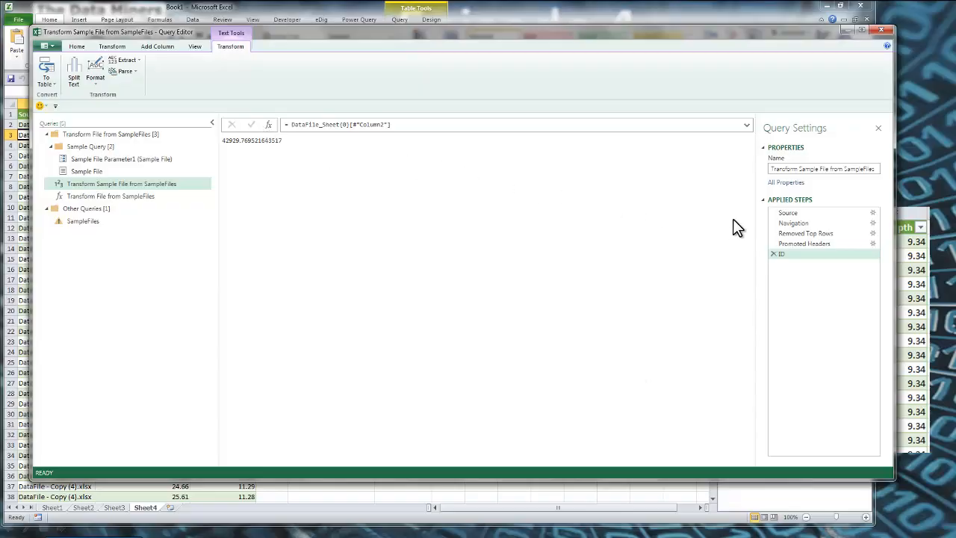
Check the ID step against the earlier steps, then reopen the query's M code beside the Navigation step's data
{"action": "left_click", "coordinate": [817, 241]}
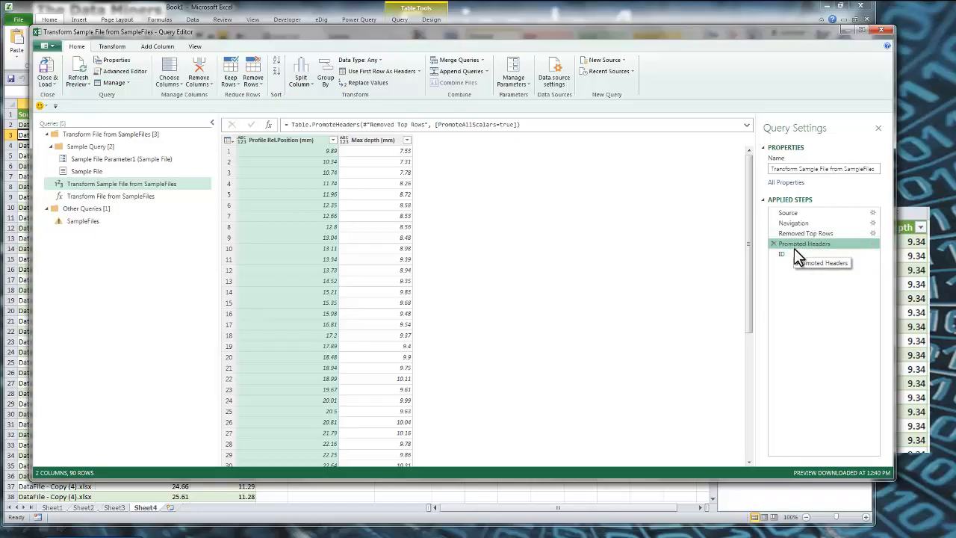
{"action": "left_click", "coordinate": [792, 254]}
{"action": "left_click", "coordinate": [806, 224]}
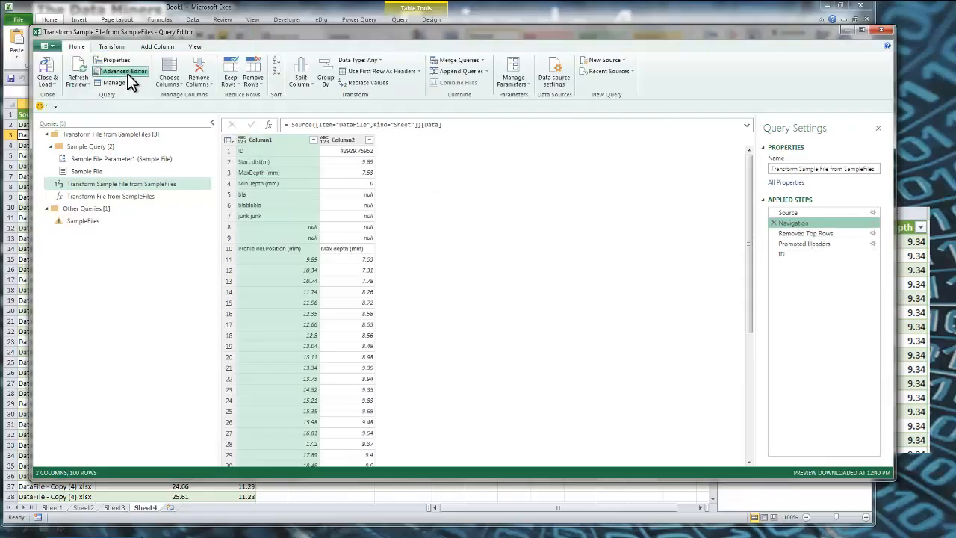
{"action": "left_click", "coordinate": [131, 72]}
{"action": "left_click_drag", "start_coordinate": [424, 102], "coordinate": [532, 98]}
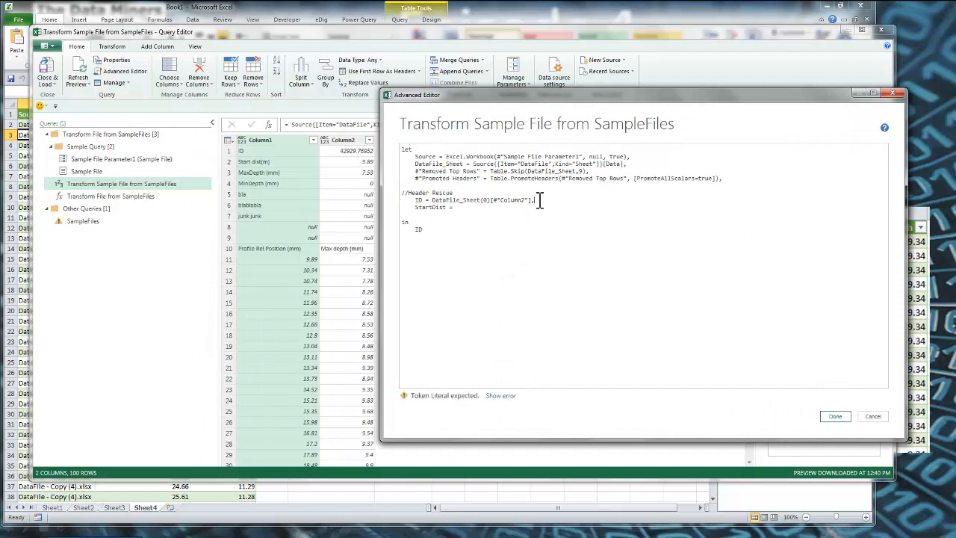
Add the line StartDist = DataFile_Sheet{1}[#"Column2"], below the ID line, reusing the ID expression
{"action": "left_click_drag", "start_coordinate": [541, 200], "coordinate": [434, 200]}
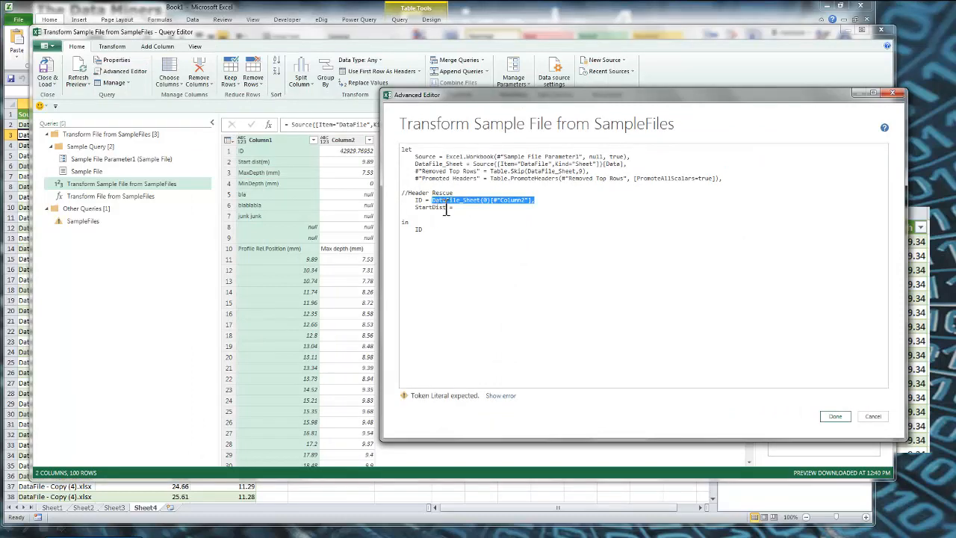
{"action": "key", "text": "ctrl+x"}
{"action": "key", "text": "ctrl+v"}
{"action": "left_click", "coordinate": [464, 208]}
{"action": "key", "text": "ctrl+v"}
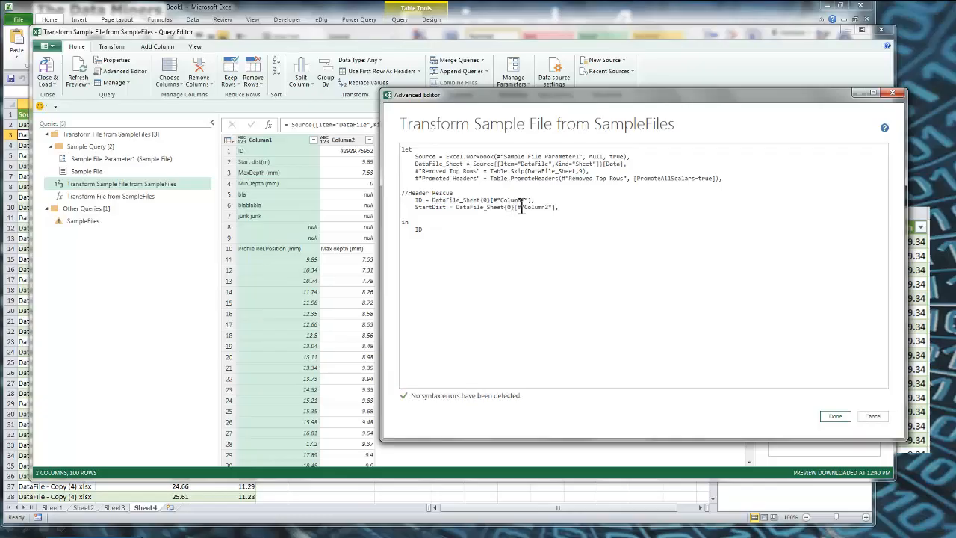
{"action": "key", "text": "BackSpace"}
{"action": "type", "text": "1"}
Duplicate the StartDist line twice directly below the original
{"action": "left_click_drag", "start_coordinate": [561, 209], "coordinate": [511, 206]}
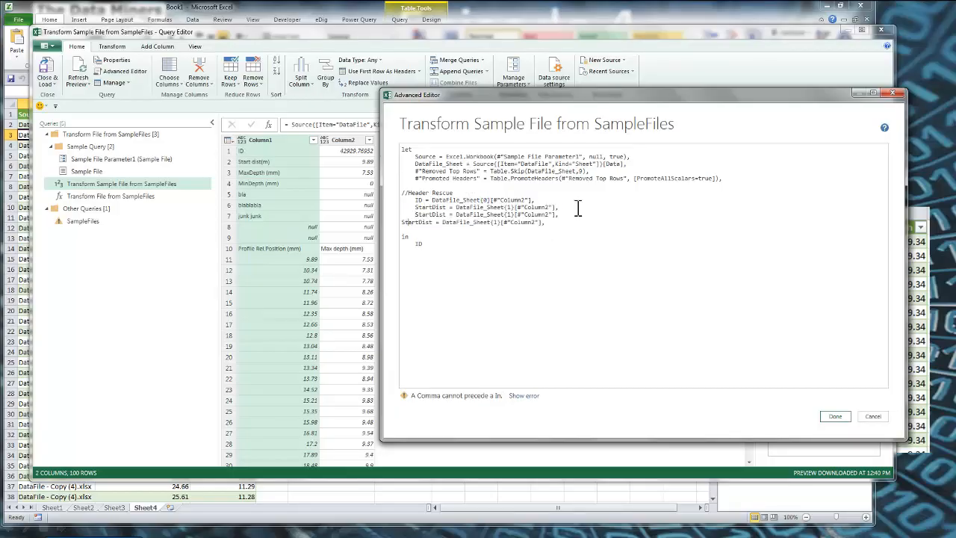
{"action": "key", "text": "Caps_Lock"}
{"action": "key", "text": "Tab"}
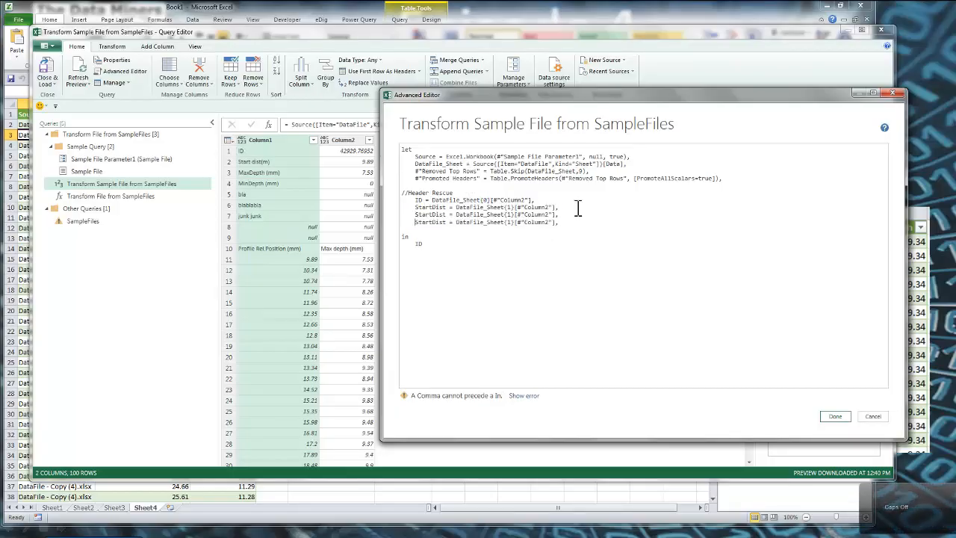
Rename the two duplicated StartDist lines in the M code to MaxDepth and MinDepth
{"action": "double_click", "coordinate": [433, 215]}
{"action": "type", "text": "MaxDepth"}
{"action": "key", "text": "Down"}
{"action": "key", "text": "Right"}
{"action": "key", "text": "Right"}
{"action": "key", "text": "BackSpace"}
{"action": "key", "text": "BackSpace"}
{"action": "key", "text": "BackSpace"}
{"action": "key", "text": "BackSpace"}
{"action": "key", "text": "BackSpace"}
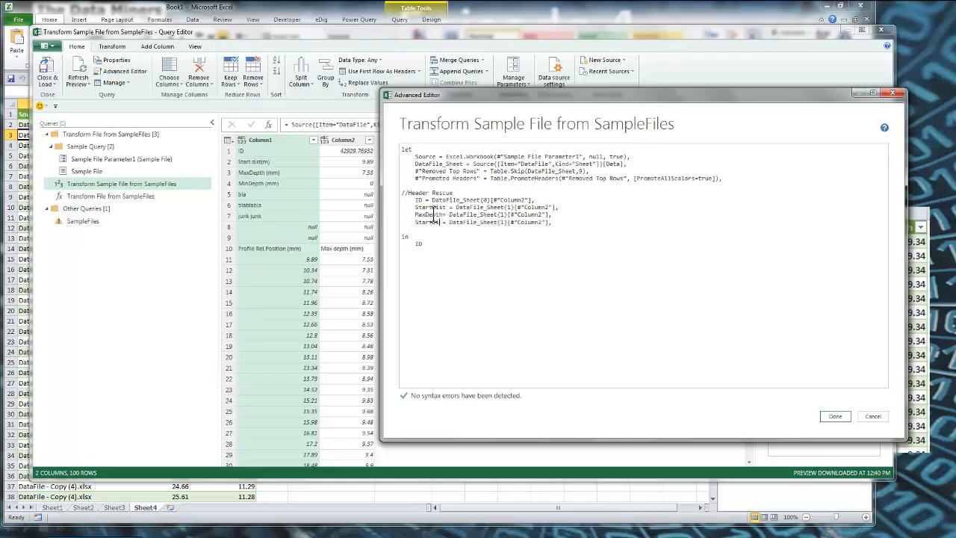
{"action": "key", "text": "BackSpace"}
{"action": "key", "text": "BackSpace"}
{"action": "key", "text": "BackSpace"}
{"action": "key", "text": "BackSpace"}
{"action": "key", "text": "BackSpace"}
{"action": "type", "text": "MinDepth"}
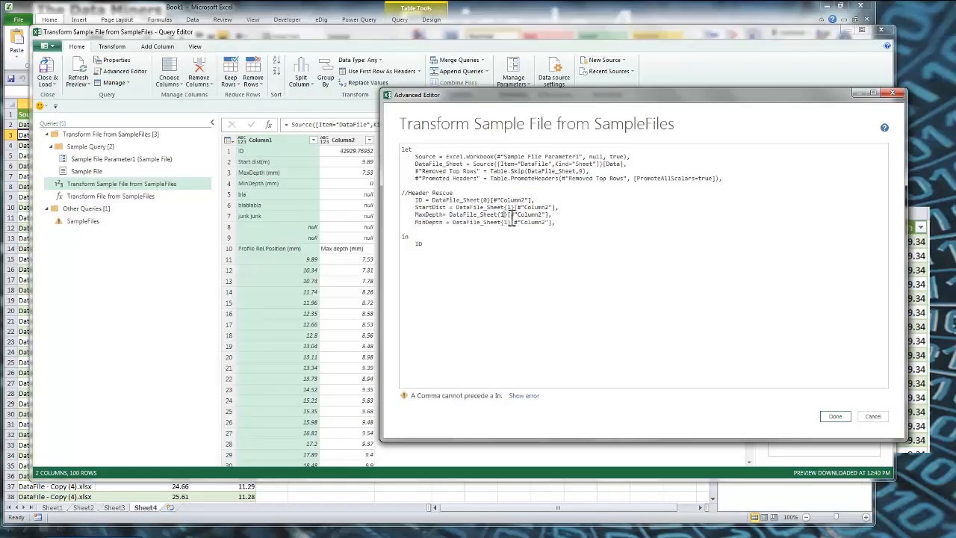
Set the row index to 2 in the MaxDepth line and 3 in the MinDepth line, and return MinDepth as the query's output
{"action": "key", "text": "BackSpace"}
{"action": "type", "text": "2"}
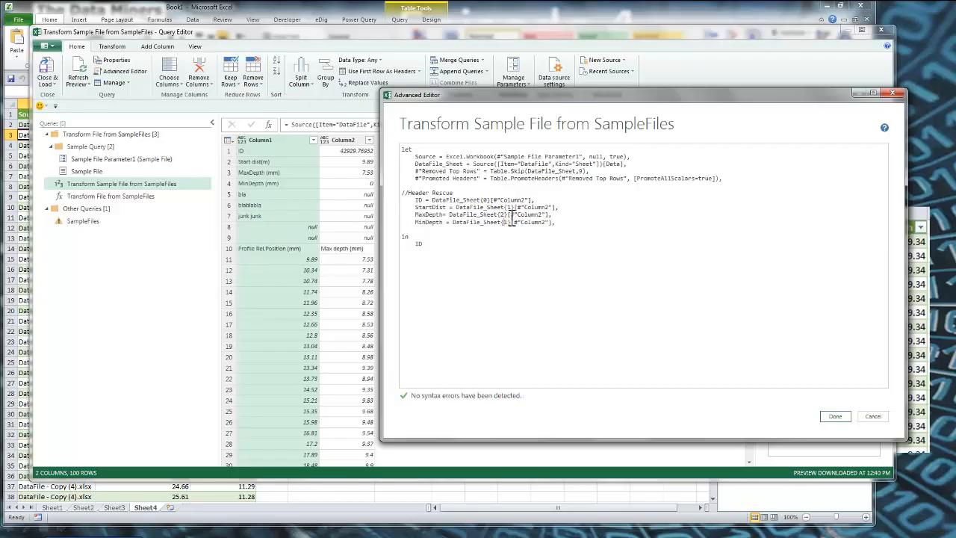
{"action": "type", "text": "3"}
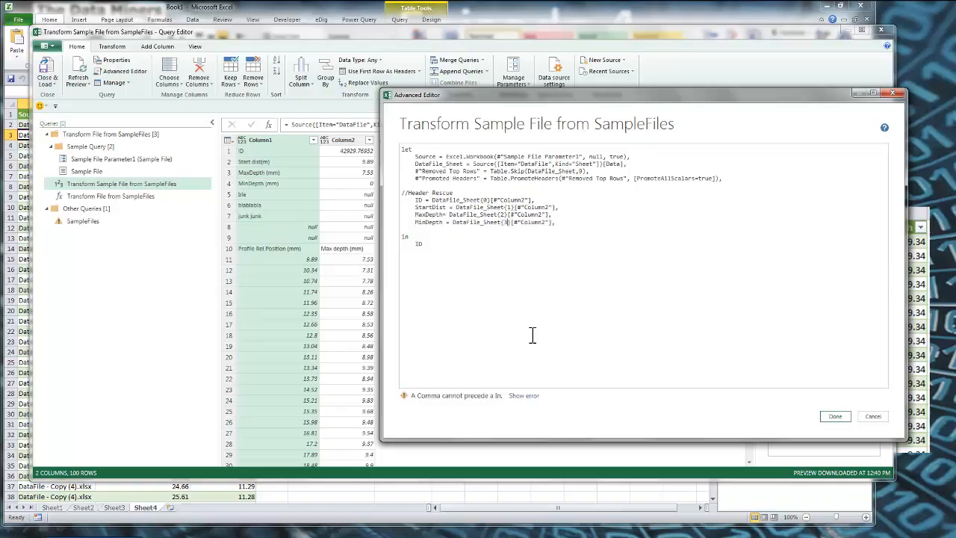
{"action": "double_click", "coordinate": [430, 223]}
{"action": "double_click", "coordinate": [420, 244]}
{"action": "key", "text": "ctrl+v"}
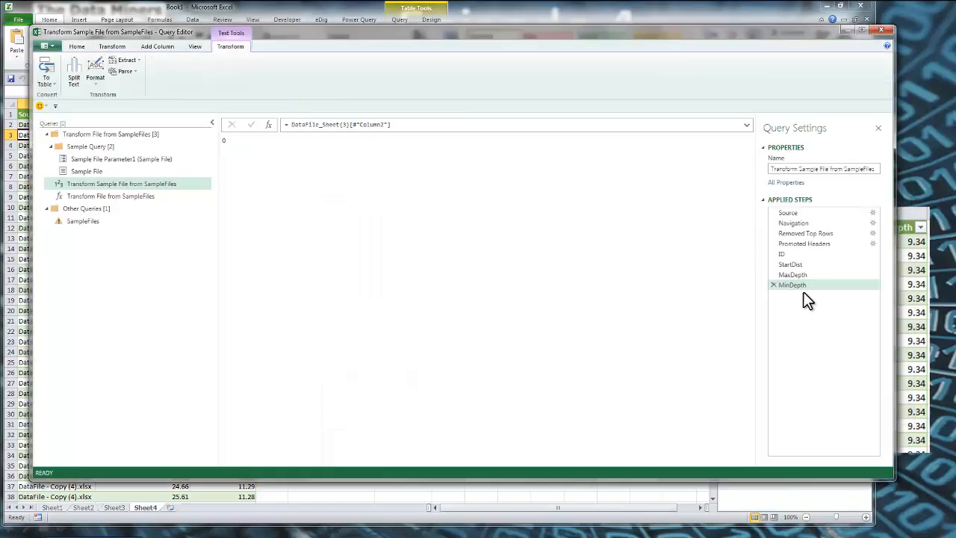
Check the values returned by the ID, StartDist, MaxDepth and MinDepth steps
{"action": "left_click", "coordinate": [790, 255]}
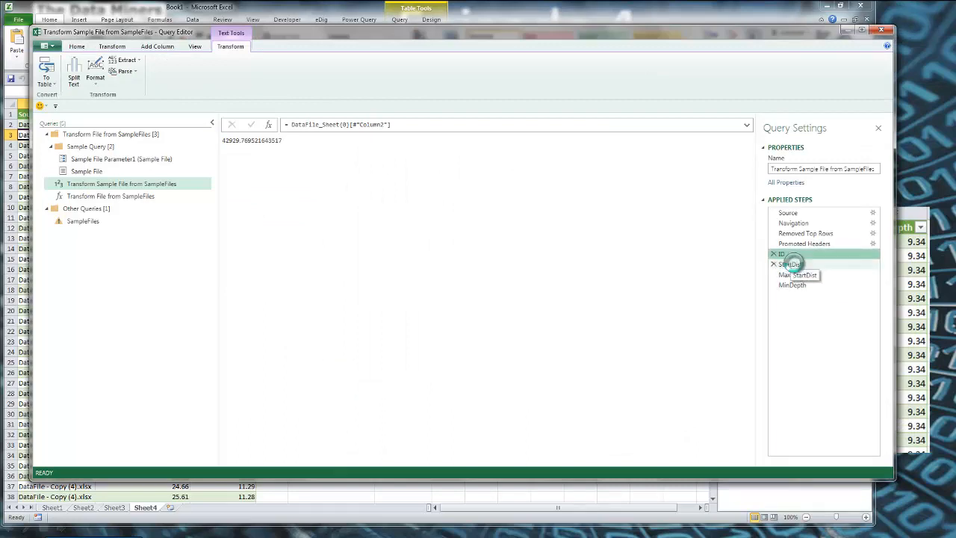
{"action": "left_click", "coordinate": [792, 265]}
{"action": "left_click", "coordinate": [801, 277]}
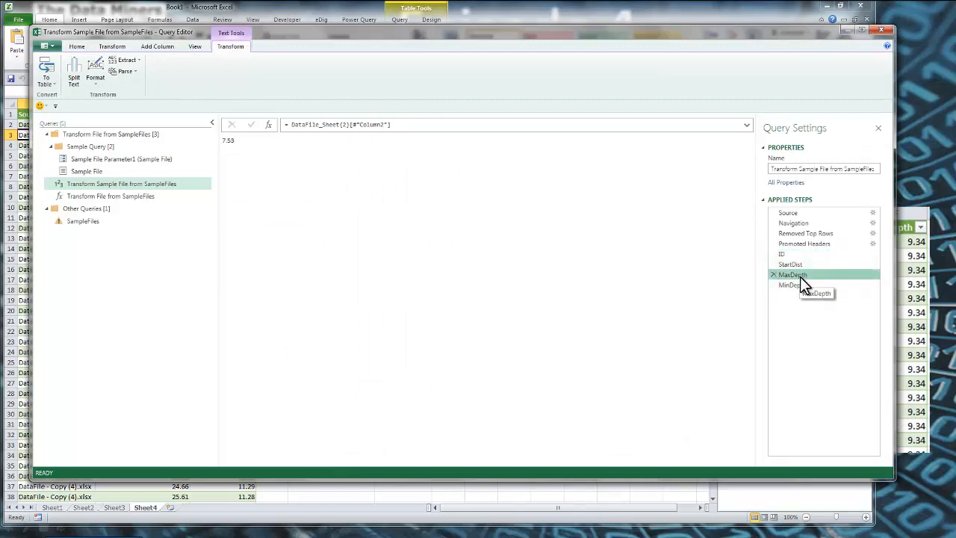
{"action": "left_click", "coordinate": [799, 286]}
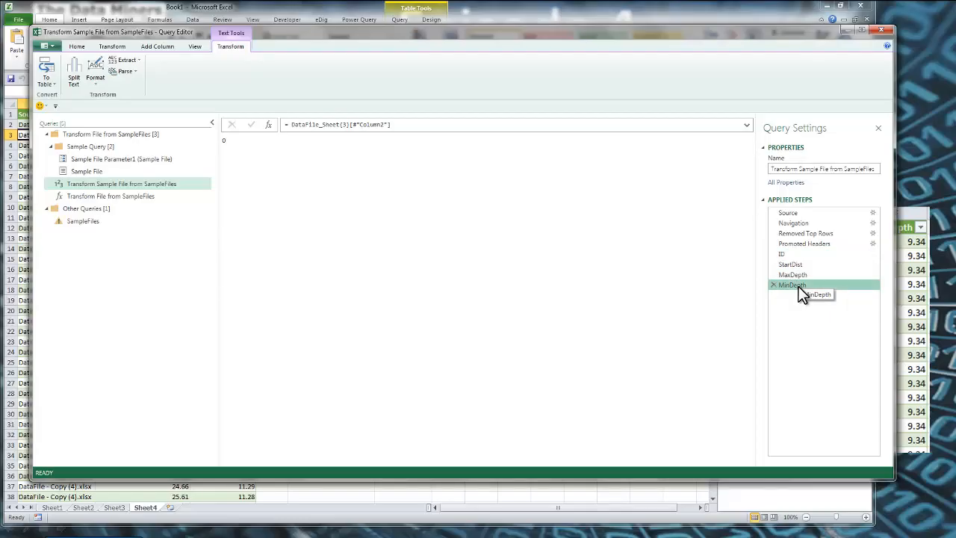
Move the Promoted Headers step to the end of the applied steps, below MinDepth
{"action": "left_click", "coordinate": [804, 246]}
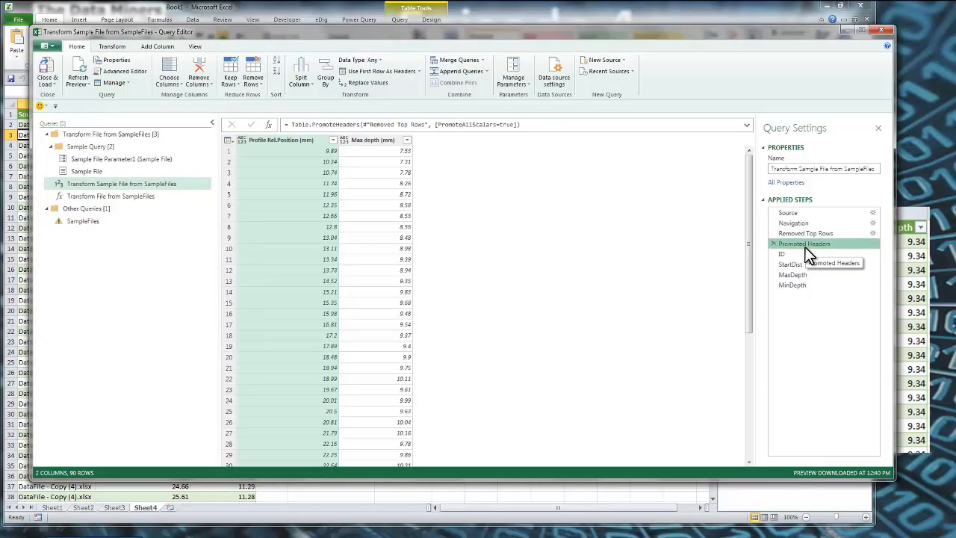
{"action": "left_click_drag", "start_coordinate": [806, 245], "coordinate": [807, 292]}
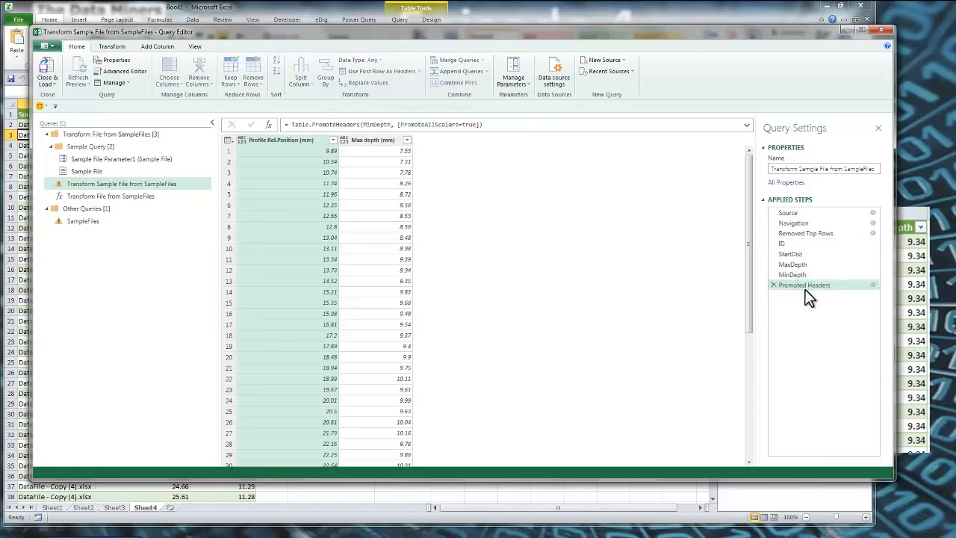
Try using DataFile_Sheet as the source table of the Promoted Headers line in the M code
{"action": "left_click", "coordinate": [110, 70]}
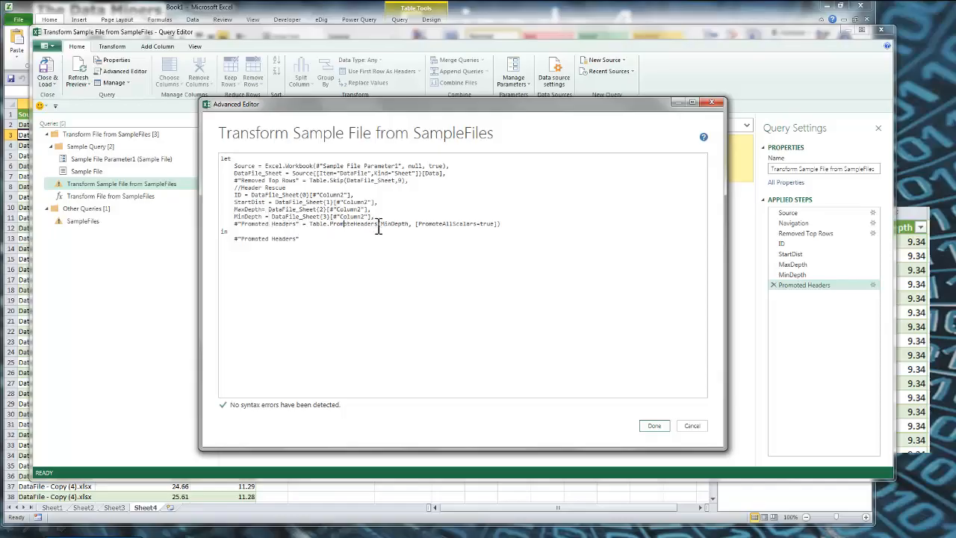
{"action": "double_click", "coordinate": [396, 224]}
{"action": "key", "text": "ctrl+v"}
{"action": "left_click", "coordinate": [653, 429]}
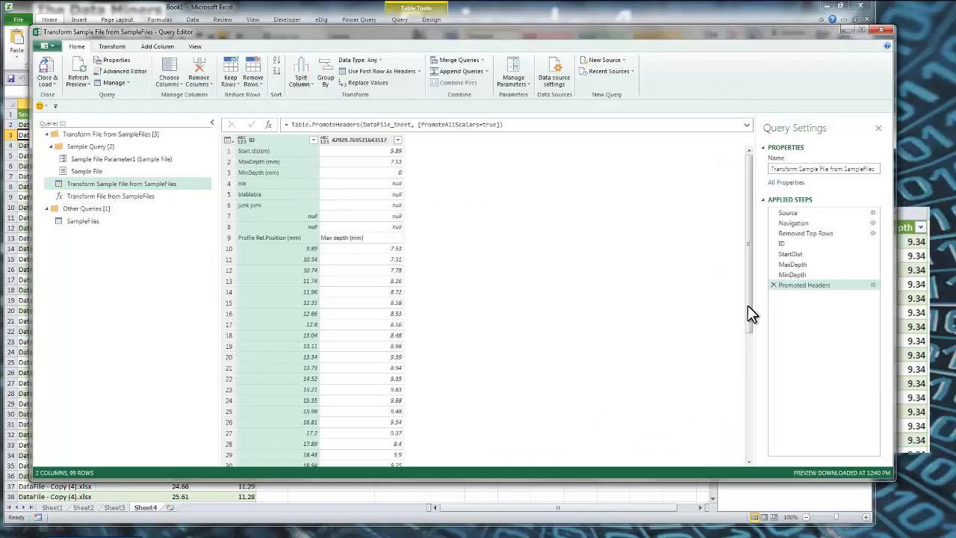
Make the Promoted Headers line in the M code reference #"Removed Top Rows" as its source table and apply the code
{"action": "left_click", "coordinate": [826, 234]}
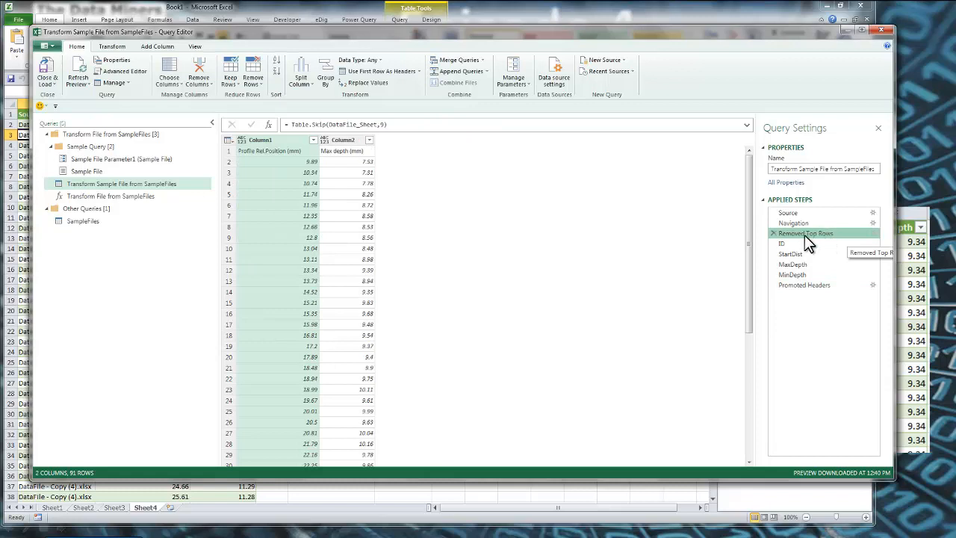
{"action": "left_click", "coordinate": [810, 285]}
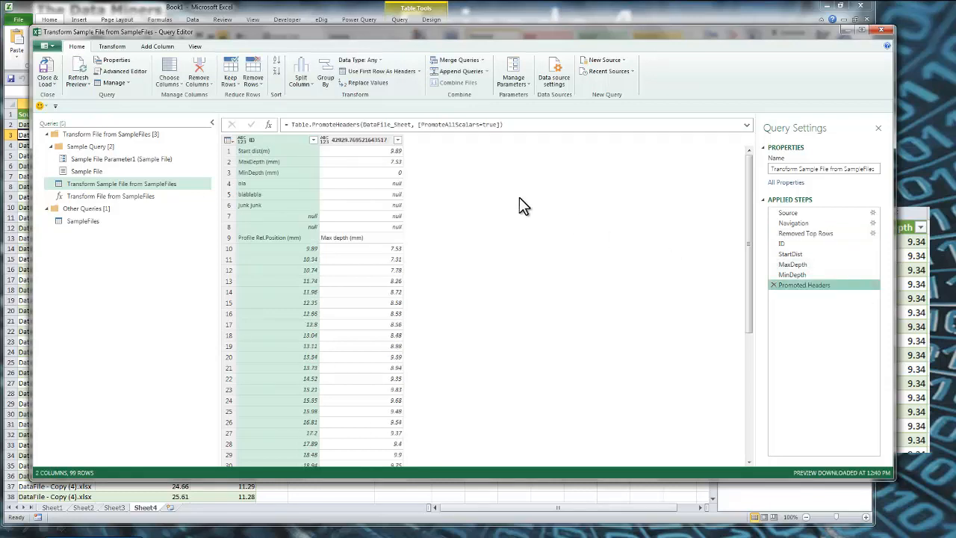
{"action": "left_click", "coordinate": [119, 72]}
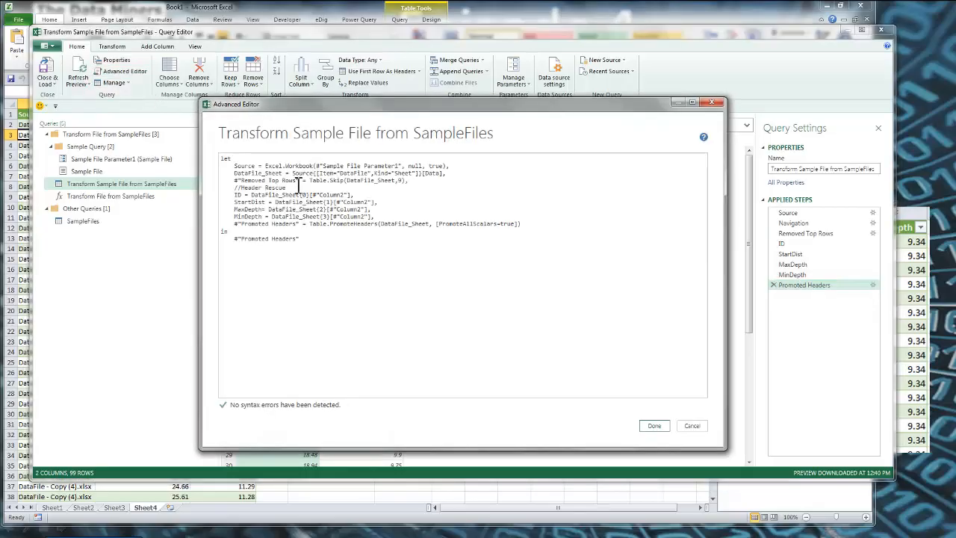
{"action": "left_click_drag", "start_coordinate": [299, 183], "coordinate": [237, 182]}
{"action": "key", "text": "ctrl+c"}
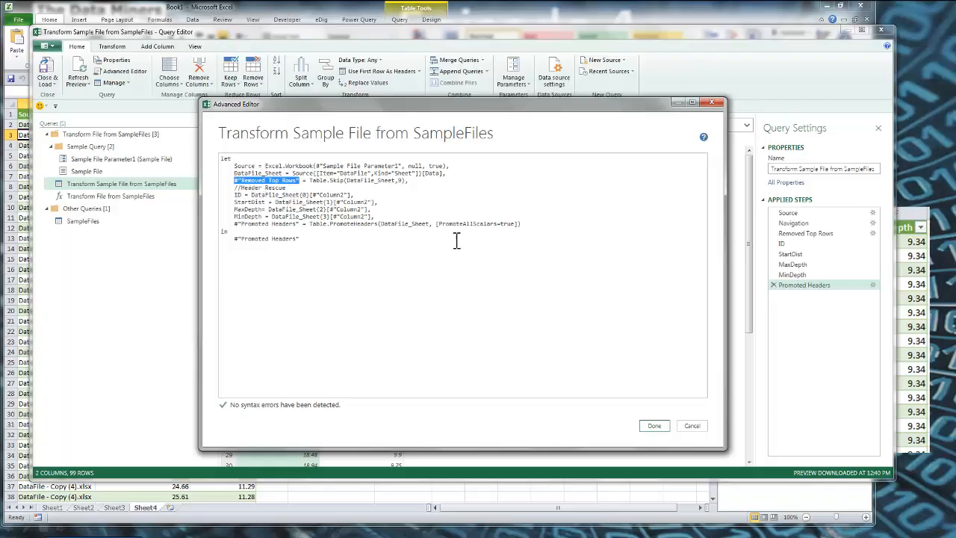
{"action": "double_click", "coordinate": [422, 223]}
{"action": "key", "text": "ctrl+v"}
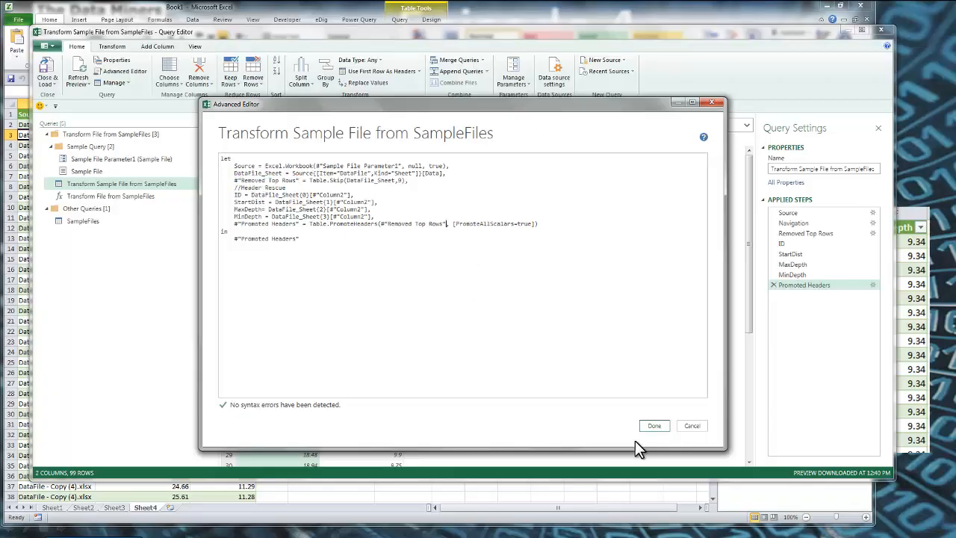
{"action": "left_click", "coordinate": [655, 426]}
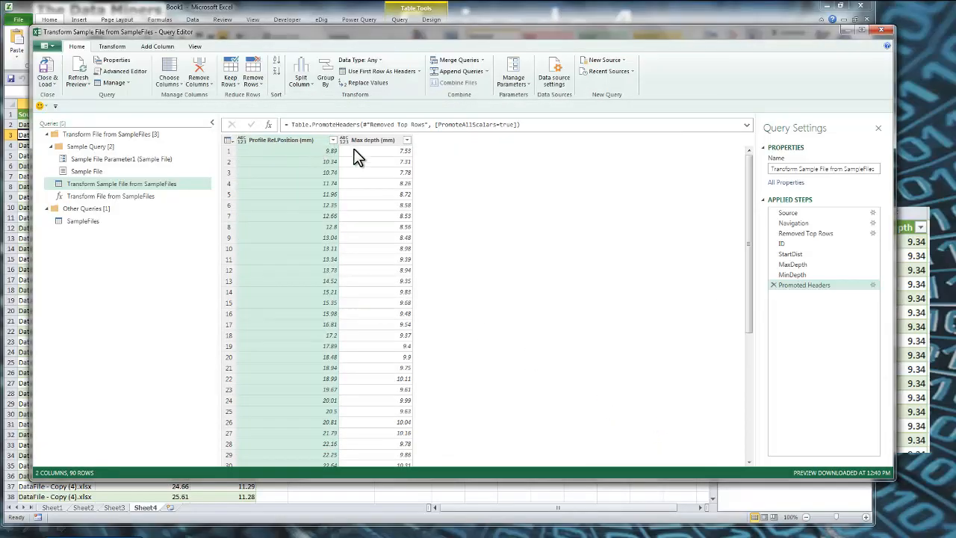
Review the extracted header value steps and the Promoted Headers table
{"action": "left_click", "coordinate": [808, 249]}
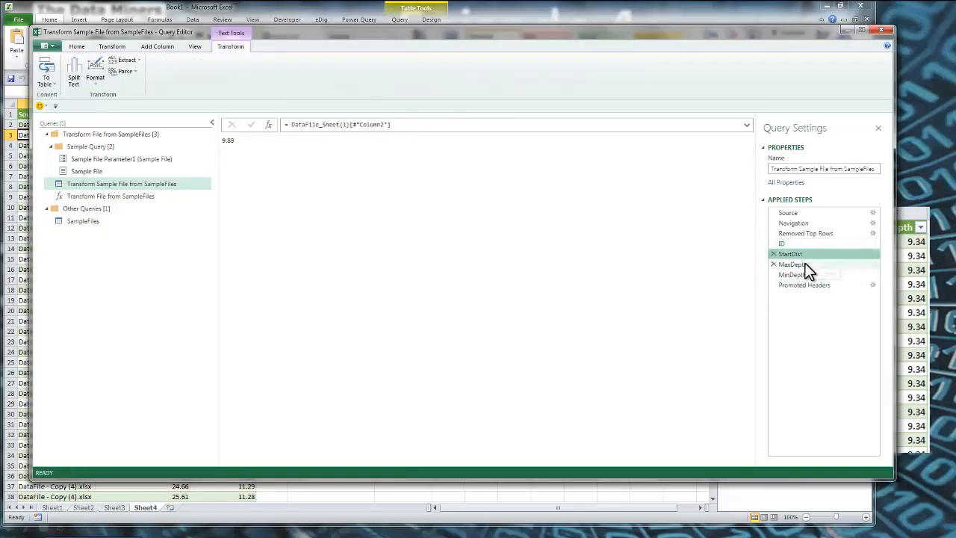
{"action": "left_click", "coordinate": [803, 276]}
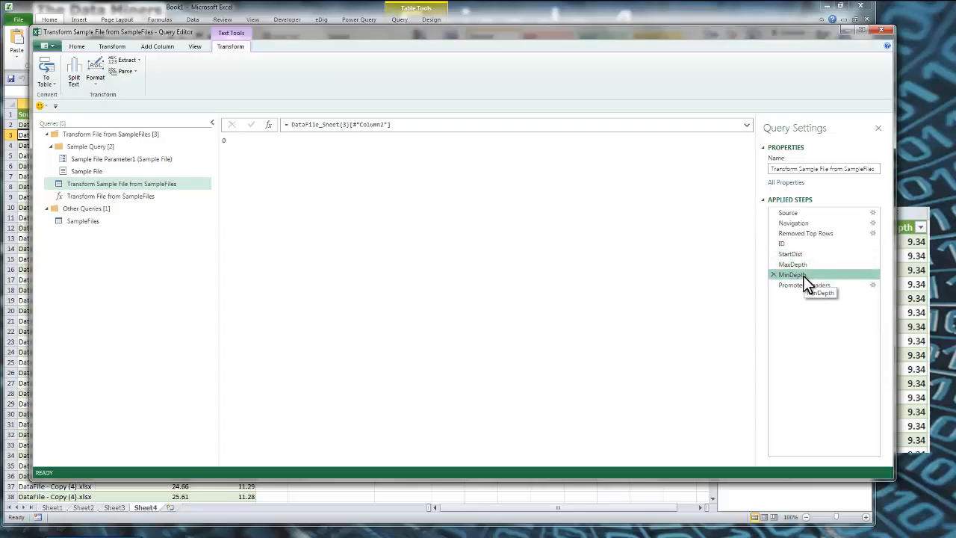
{"action": "left_click", "coordinate": [804, 286]}
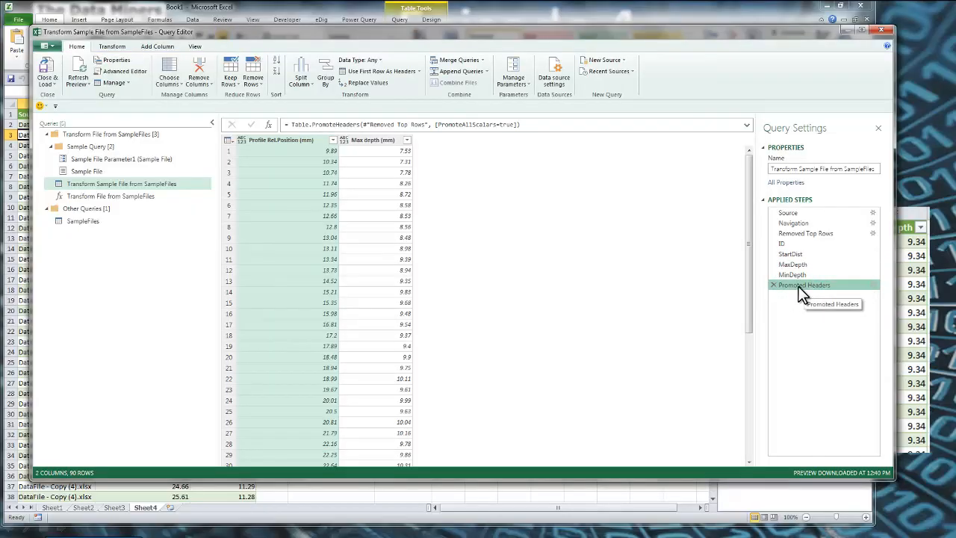
Reopen the query's M code and set off the //Header Rescue comment with a blank line above it
{"action": "left_click", "coordinate": [117, 72]}
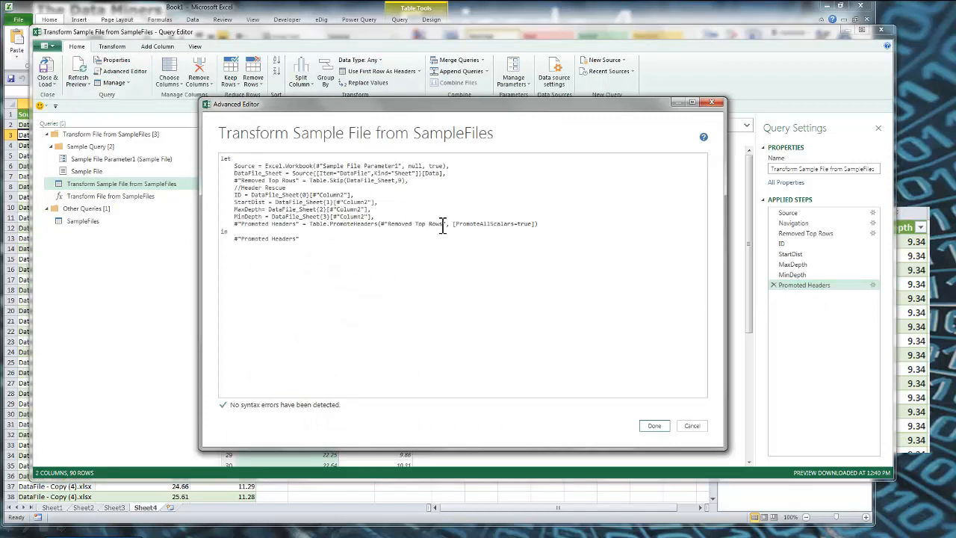
{"action": "left_click_drag", "start_coordinate": [447, 226], "coordinate": [417, 229]}
{"action": "left_click_drag", "start_coordinate": [262, 220], "coordinate": [244, 215]}
{"action": "left_click_drag", "start_coordinate": [234, 181], "coordinate": [282, 175]}
{"action": "left_click", "coordinate": [301, 187]}
{"action": "left_click", "coordinate": [235, 188]}
{"action": "key", "text": "Return"}
Add the comment //Header to COlumn above the Promoted Headers line, preceded by a blank line, and apply the code
{"action": "left_click", "coordinate": [237, 231]}
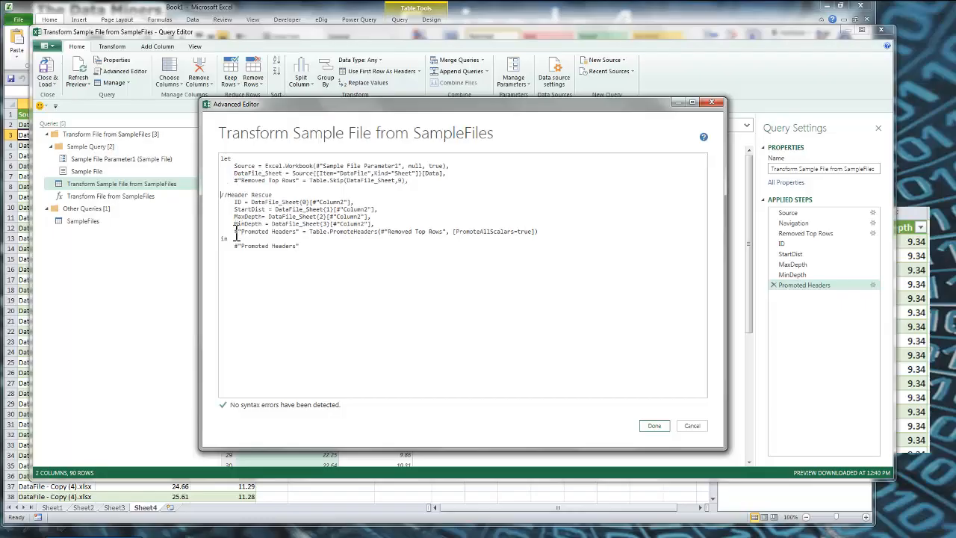
{"action": "key", "text": "Return"}
{"action": "left_click", "coordinate": [250, 238]}
{"action": "type", "text": "//Header to COlumn"}
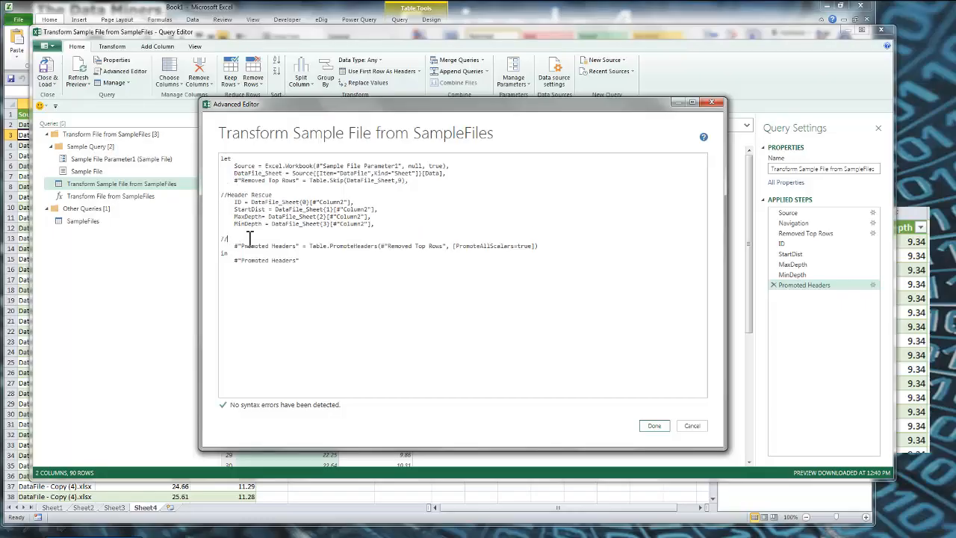
{"action": "left_click", "coordinate": [645, 426]}
Add a custom column named ID with the formula = ID
{"action": "left_click", "coordinate": [149, 48]}
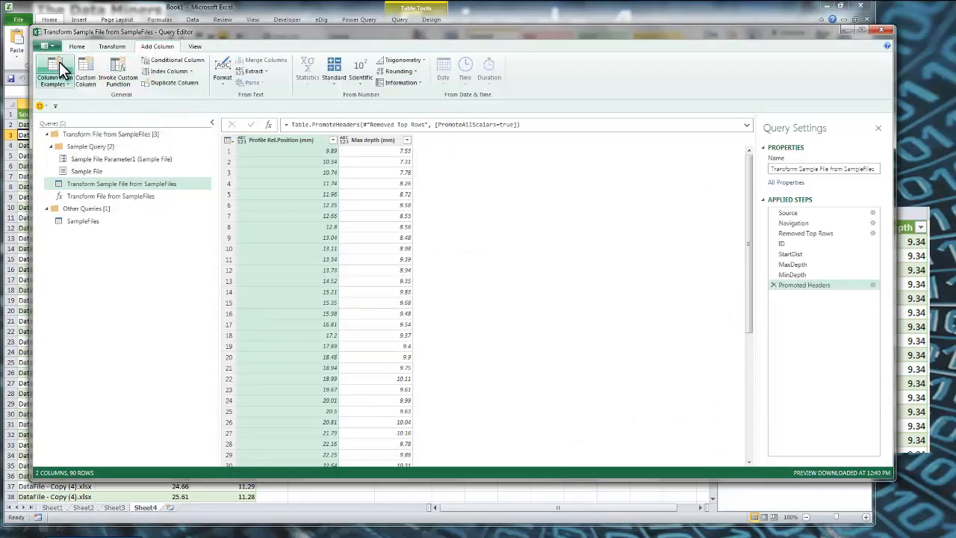
{"action": "left_click", "coordinate": [85, 72]}
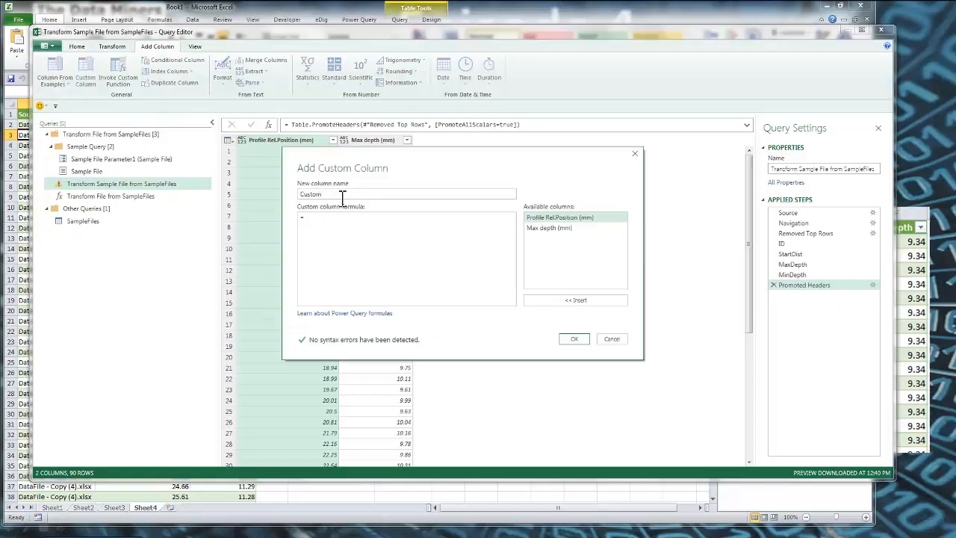
{"action": "type", "text": "ID"}
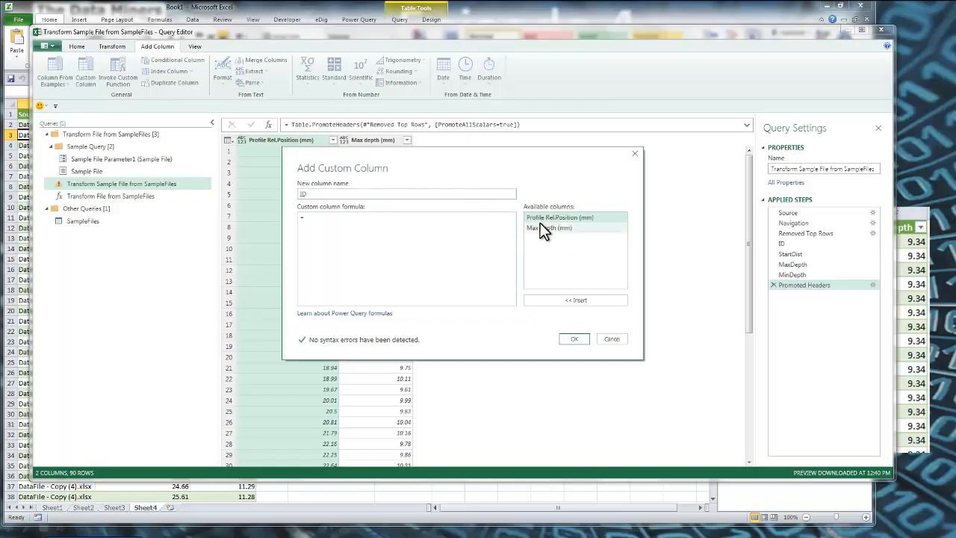
{"action": "left_click", "coordinate": [365, 244]}
{"action": "type", "text": "ID"}
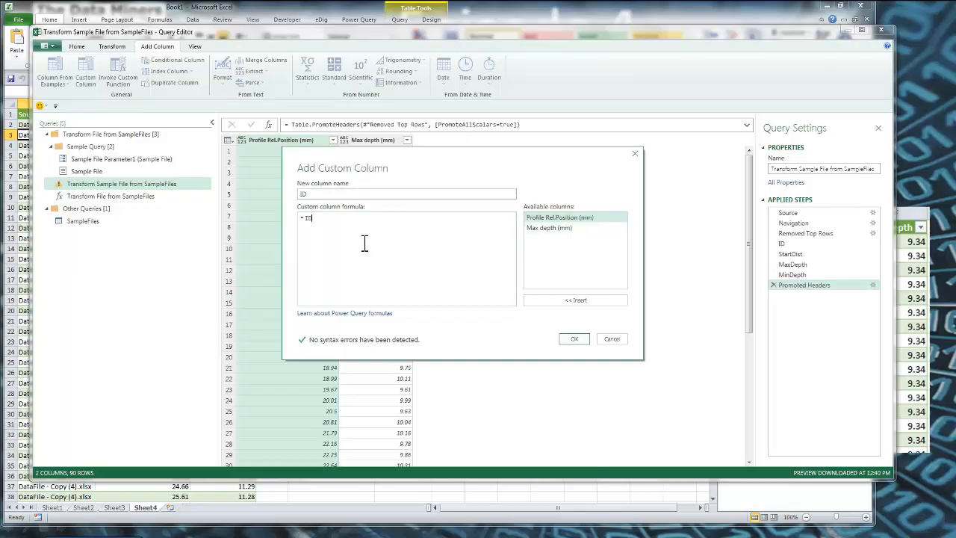
{"action": "left_click", "coordinate": [584, 341]}
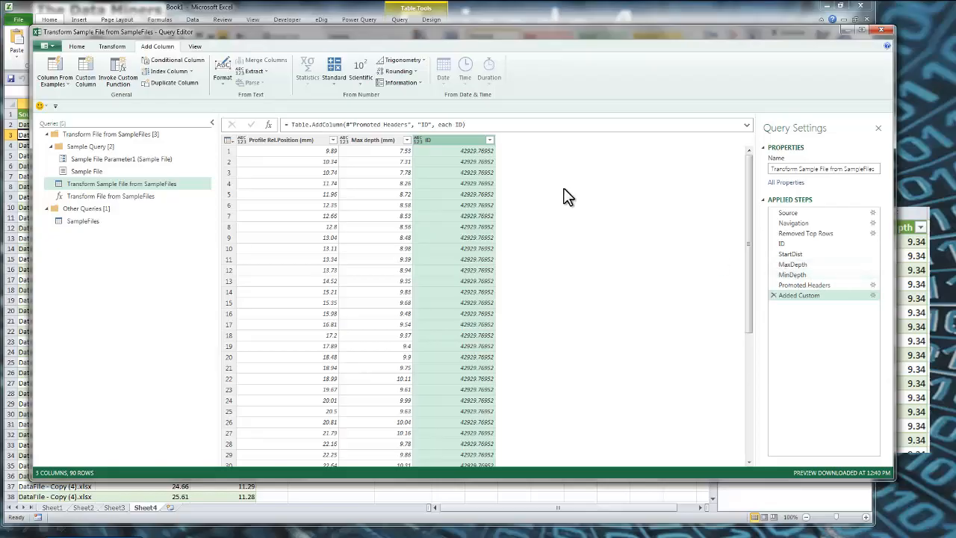
Add a custom column named MaxDepth with the formula =MaxDepth
{"action": "left_click", "coordinate": [86, 75]}
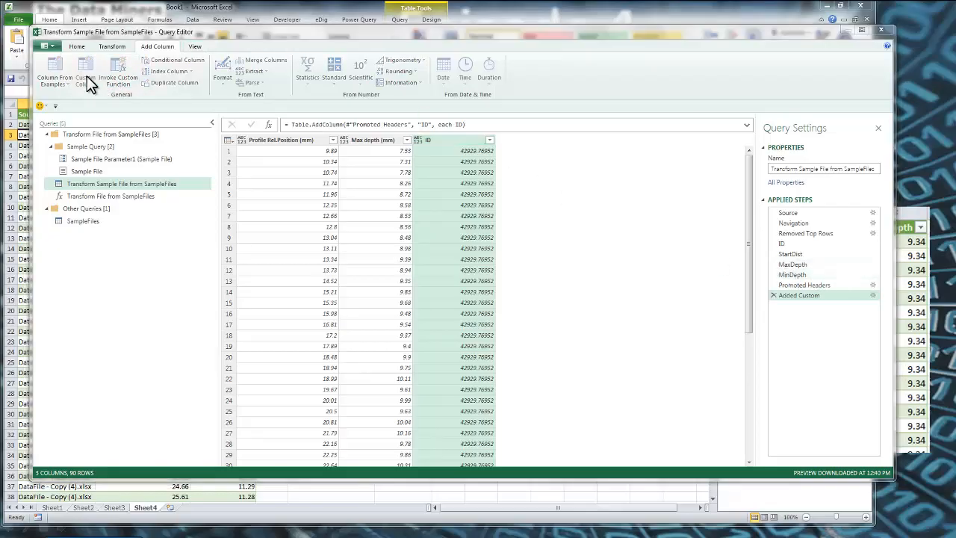
{"action": "key", "text": "Delete"}
{"action": "key", "text": "Delete"}
{"action": "key", "text": "Delete"}
{"action": "key", "text": "Delete"}
{"action": "key", "text": "Delete"}
{"action": "key", "text": "Delete"}
{"action": "type", "text": "MaxDepth"}
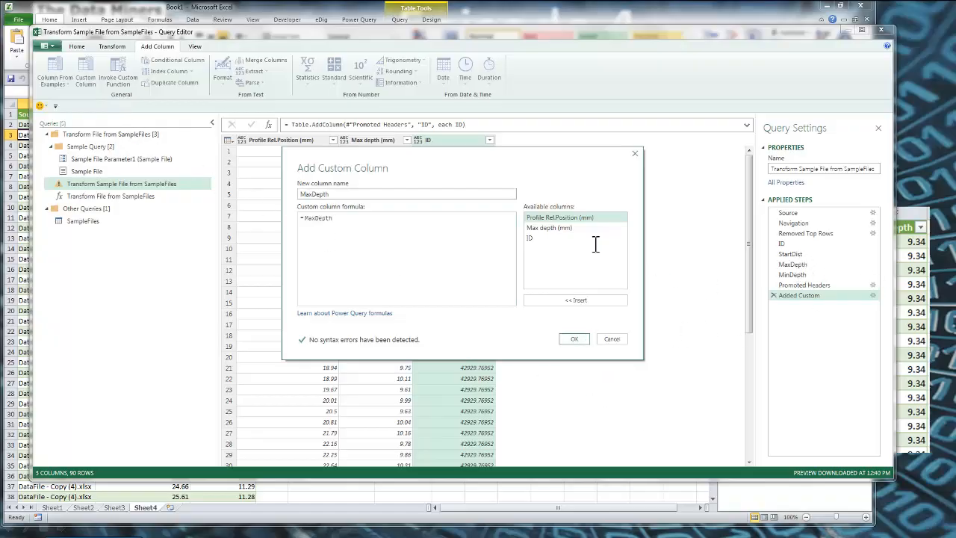
{"action": "left_click", "coordinate": [574, 339]}
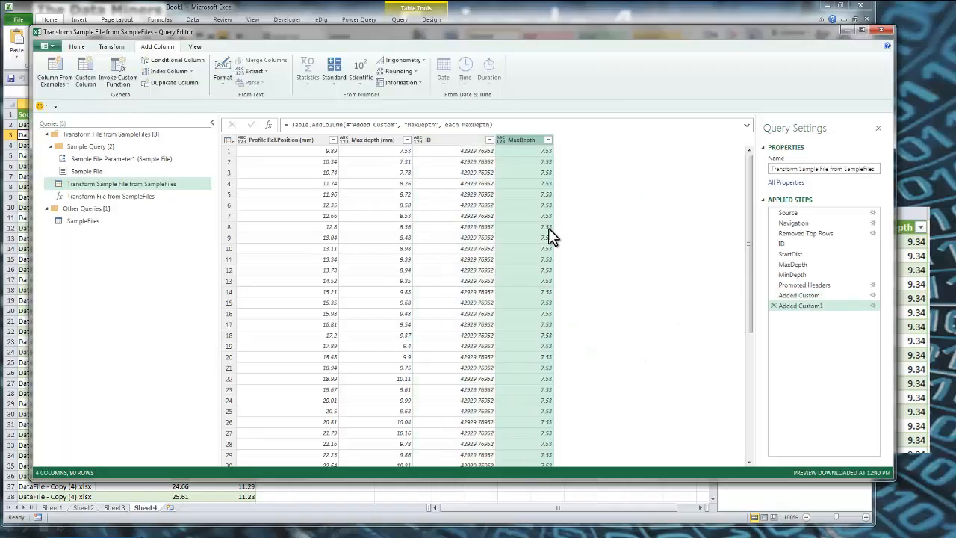
{"action": "left_click", "coordinate": [86, 74]}
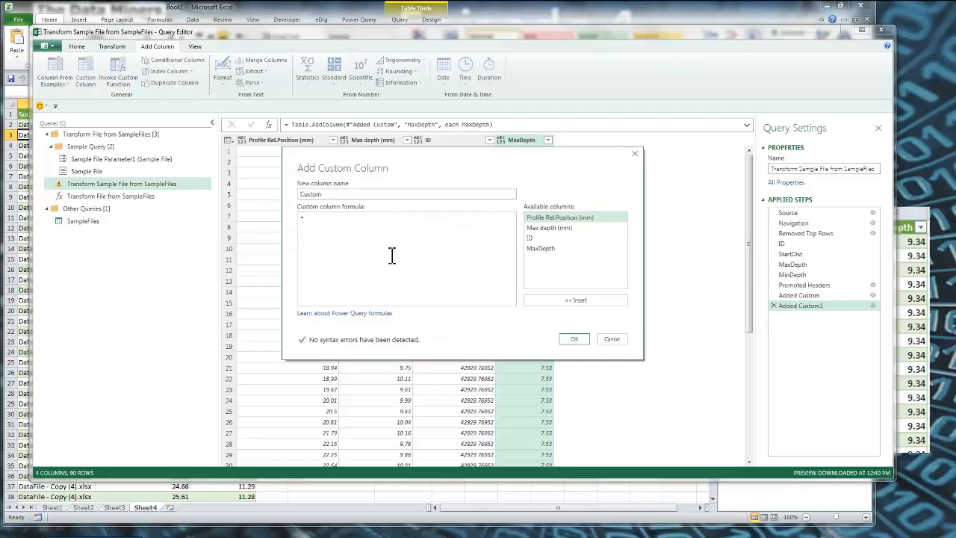
{"action": "left_click", "coordinate": [621, 342]}
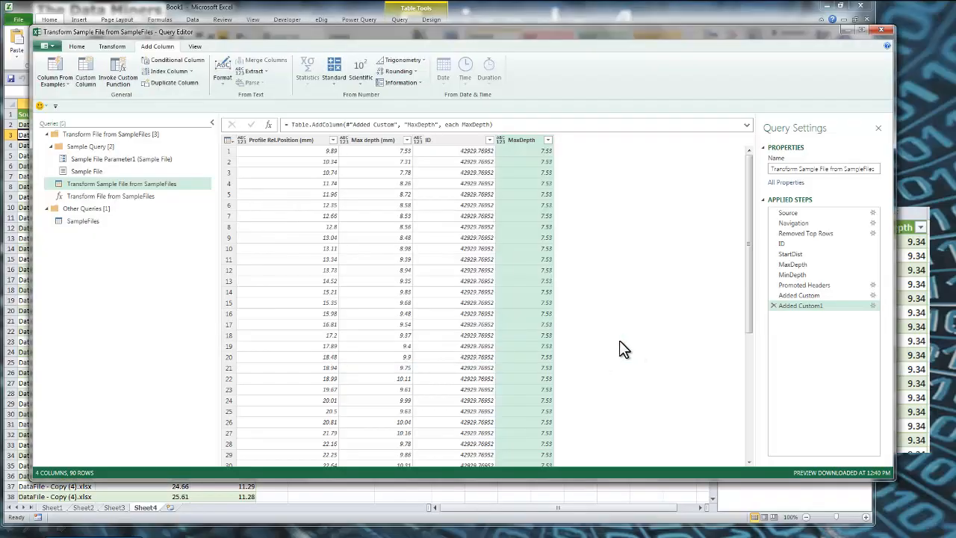
{"action": "left_click", "coordinate": [77, 47]}
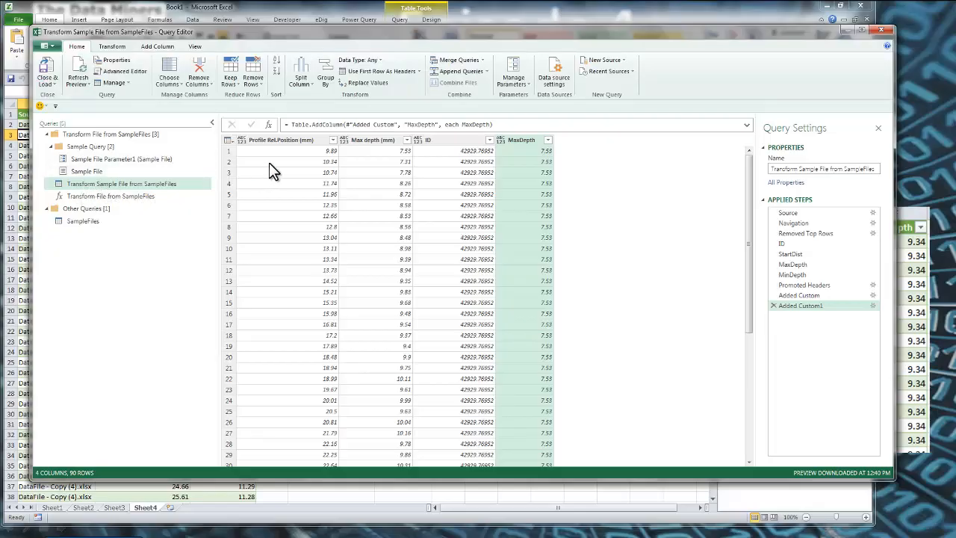
Check the new columns in the SampleFiles query, close and load the queries, and refresh the output table on Sheet4
{"action": "left_click", "coordinate": [82, 222]}
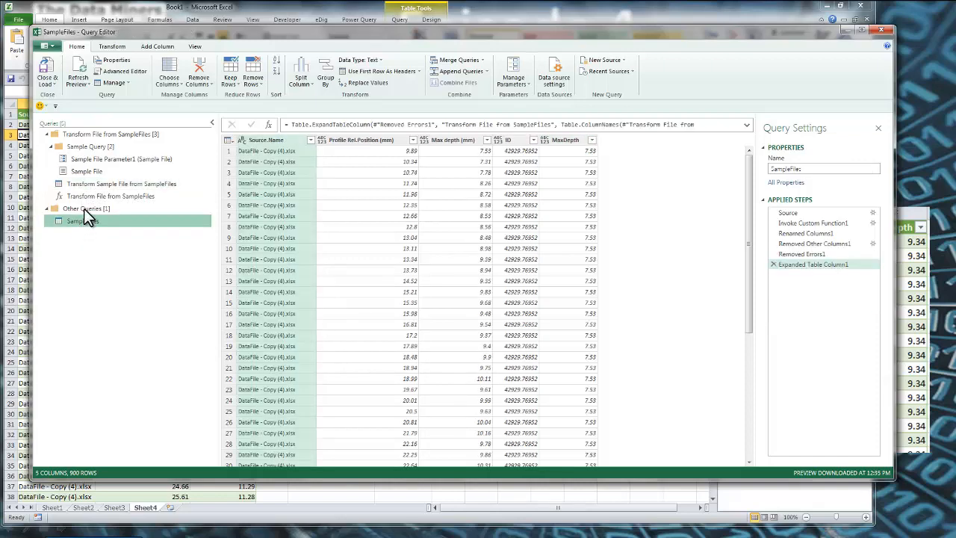
{"action": "left_click", "coordinate": [47, 66]}
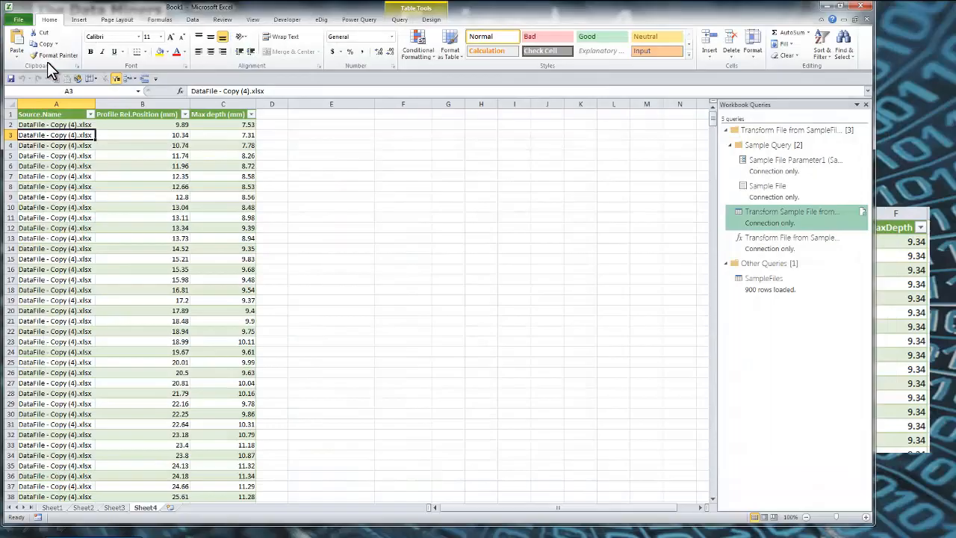
{"action": "right_click", "coordinate": [65, 155]}
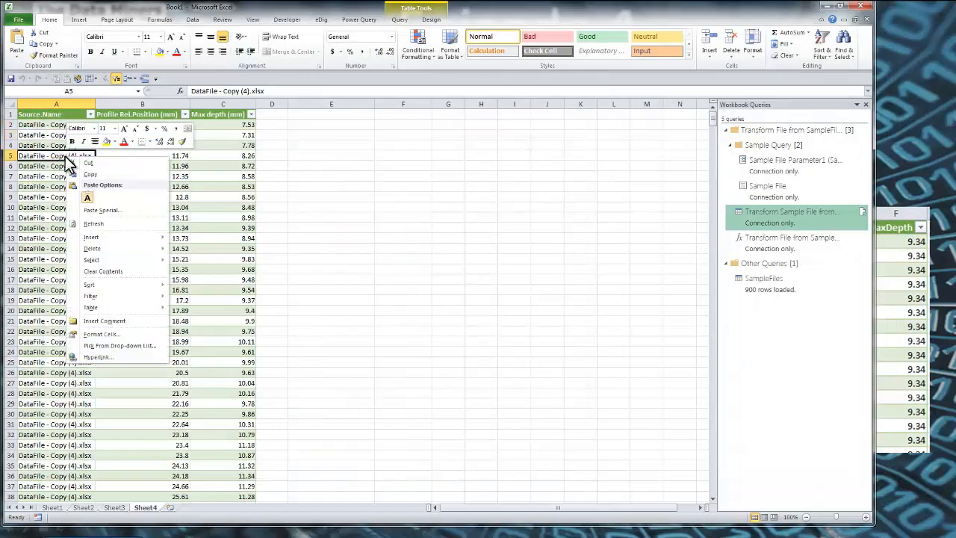
{"action": "left_click", "coordinate": [91, 224]}
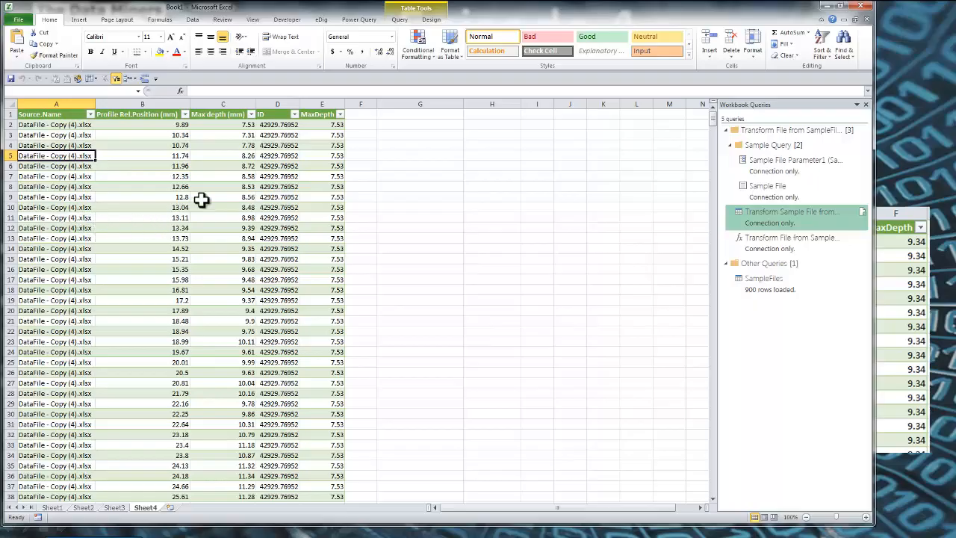
Examine the list of distinct values in the refreshed table's ID column without applying a filter
{"action": "left_click", "coordinate": [81, 125]}
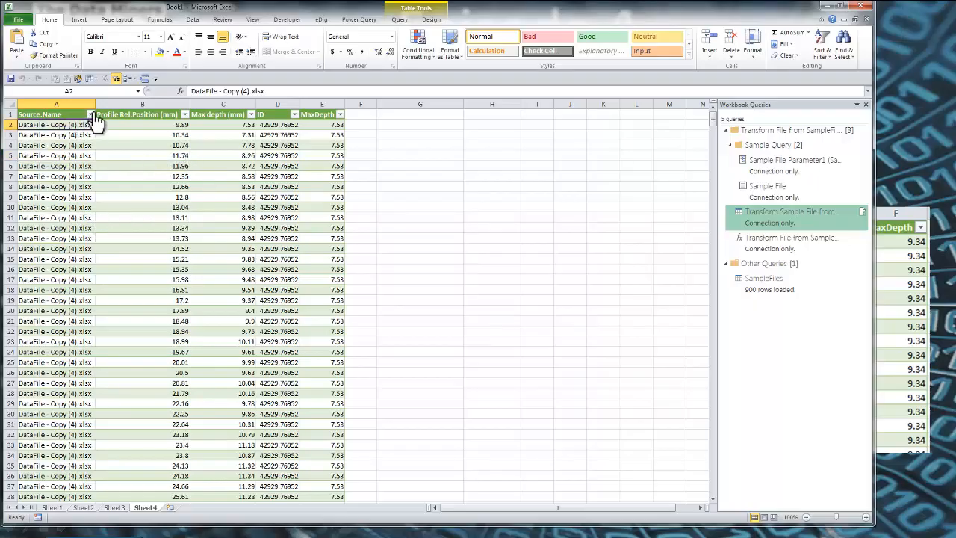
{"action": "left_click", "coordinate": [277, 125]}
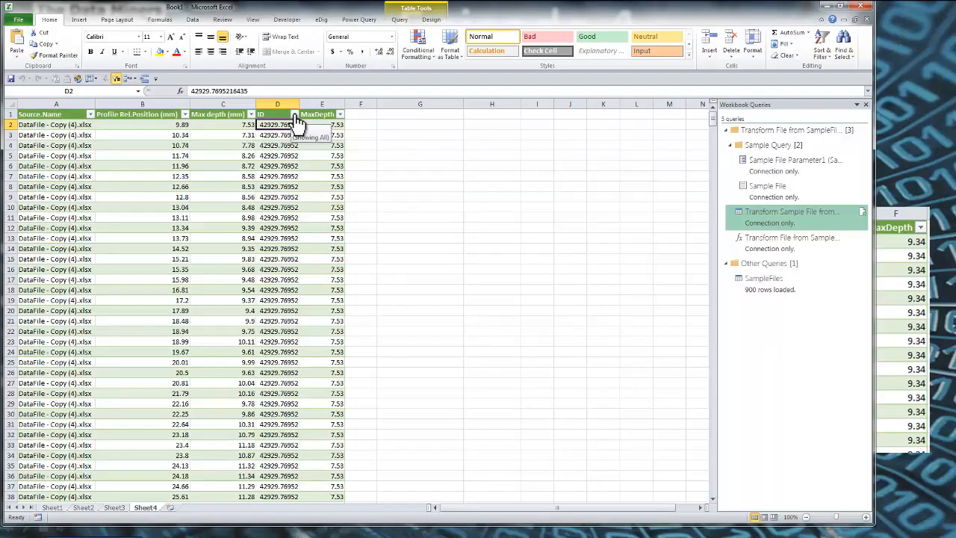
{"action": "left_click", "coordinate": [295, 114]}
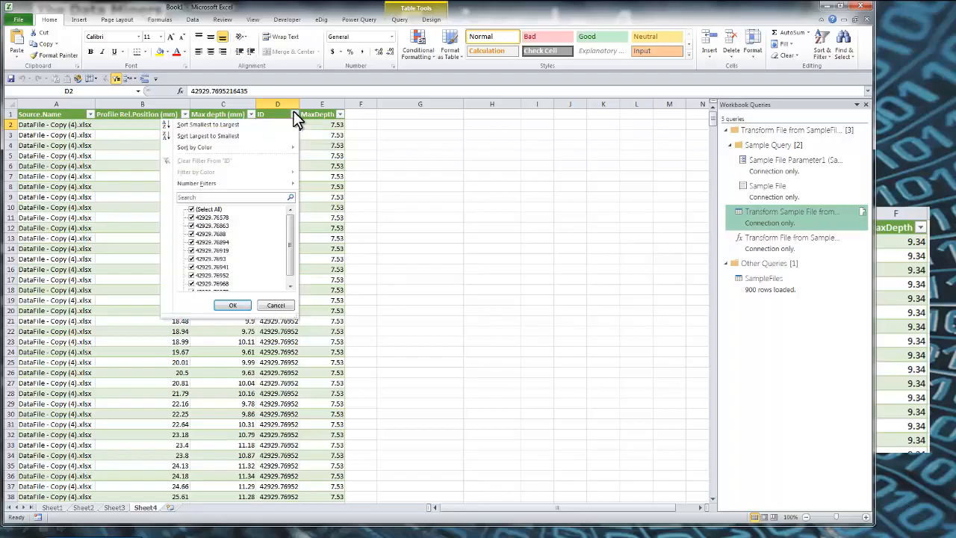
{"action": "left_click_drag", "start_coordinate": [294, 247], "coordinate": [292, 260]}
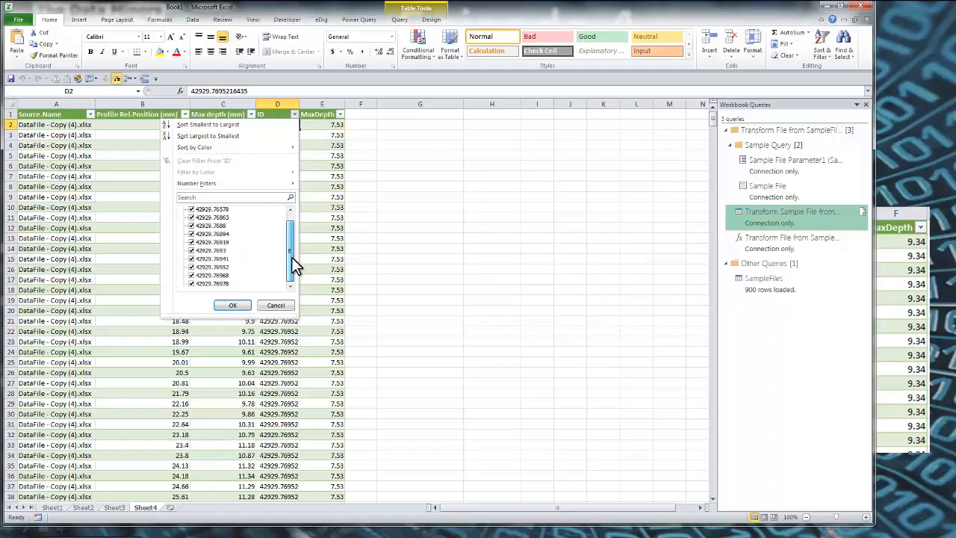
{"action": "left_click", "coordinate": [276, 306]}
{"action": "left_click", "coordinate": [221, 283]}
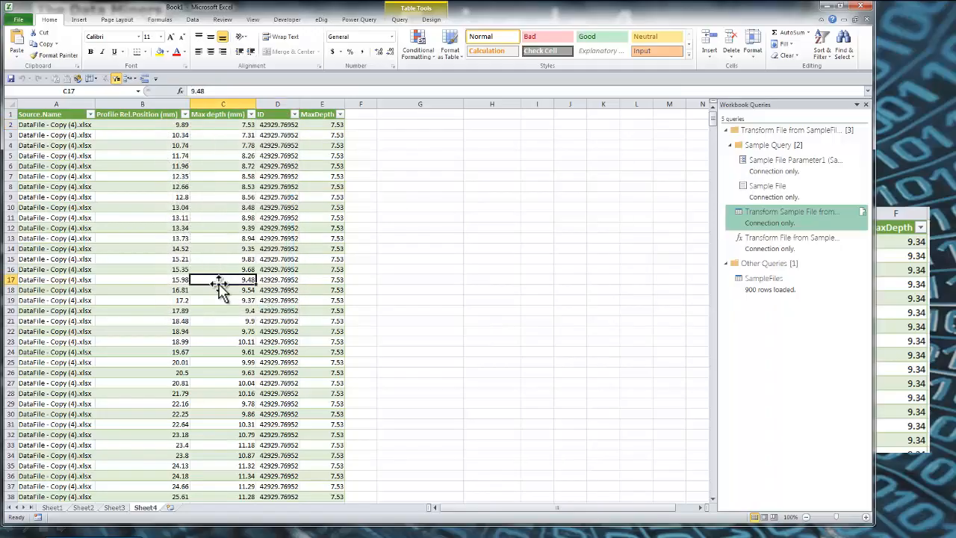